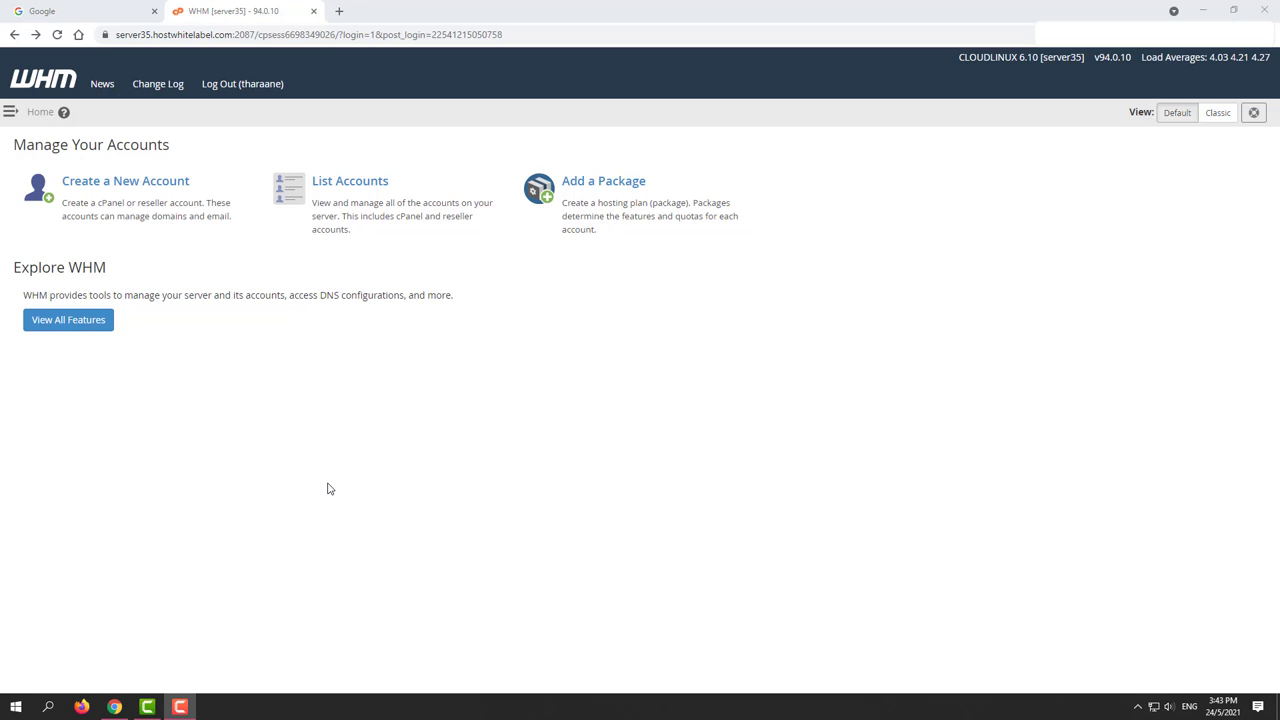
Step: Open the Create a New Account form and enter yusuf.com as the domain
click(103, 185)
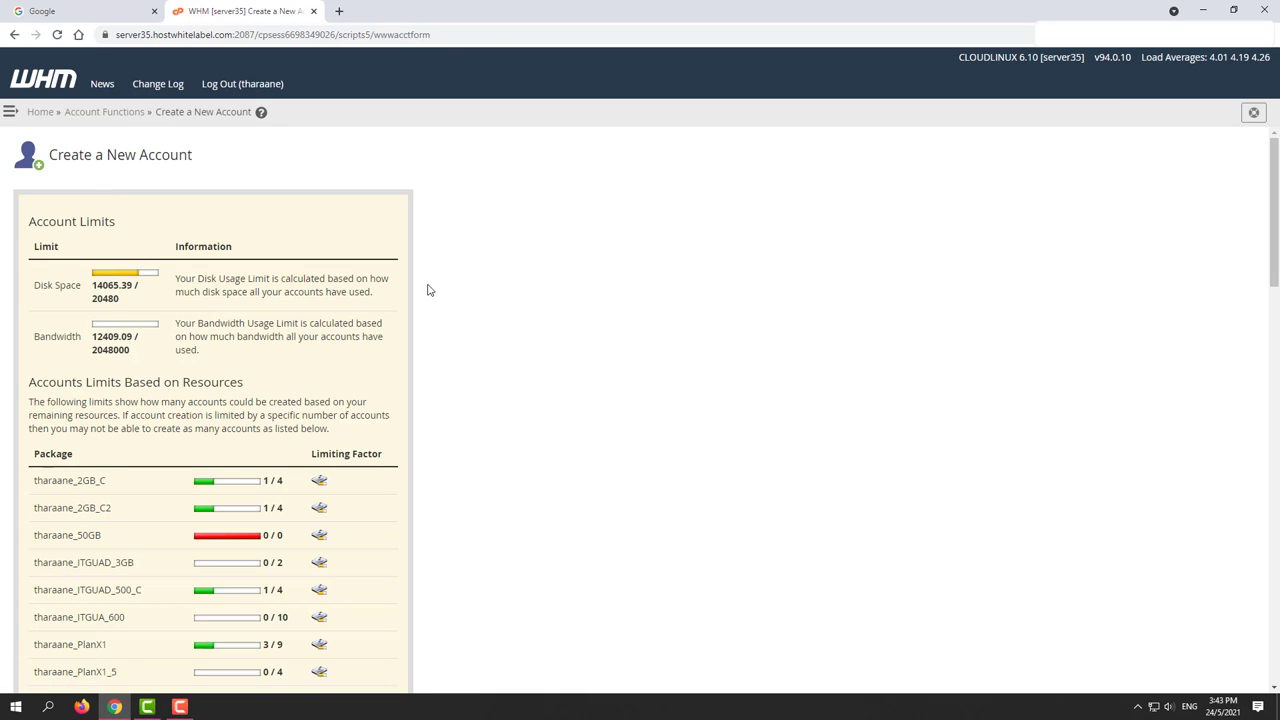
scroll(468, 378, down, 10)
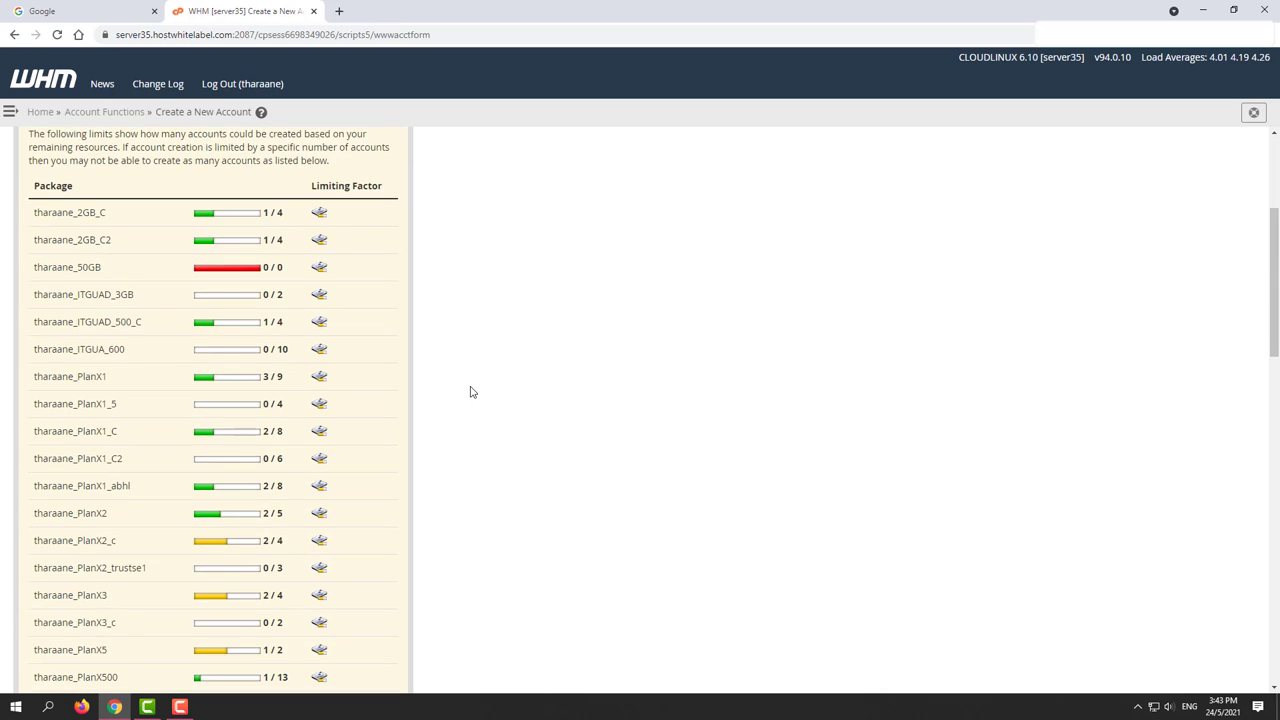
scroll(471, 389, down, 2)
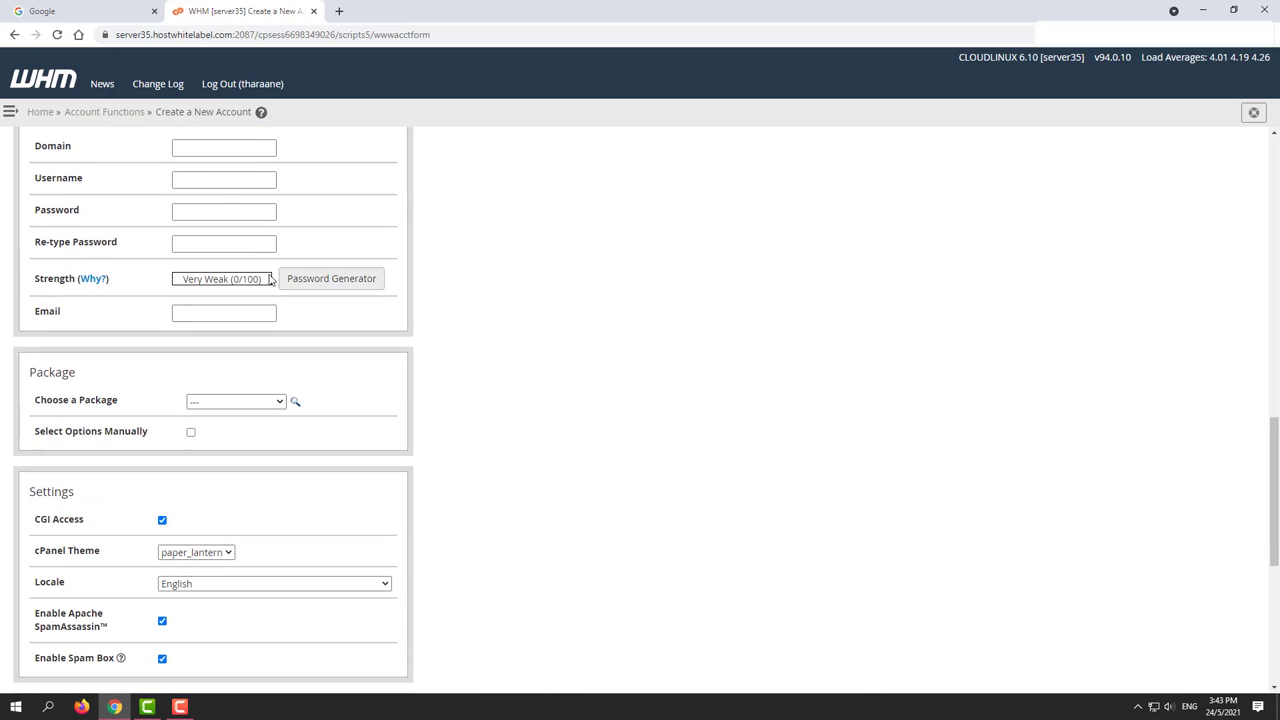
click(183, 148)
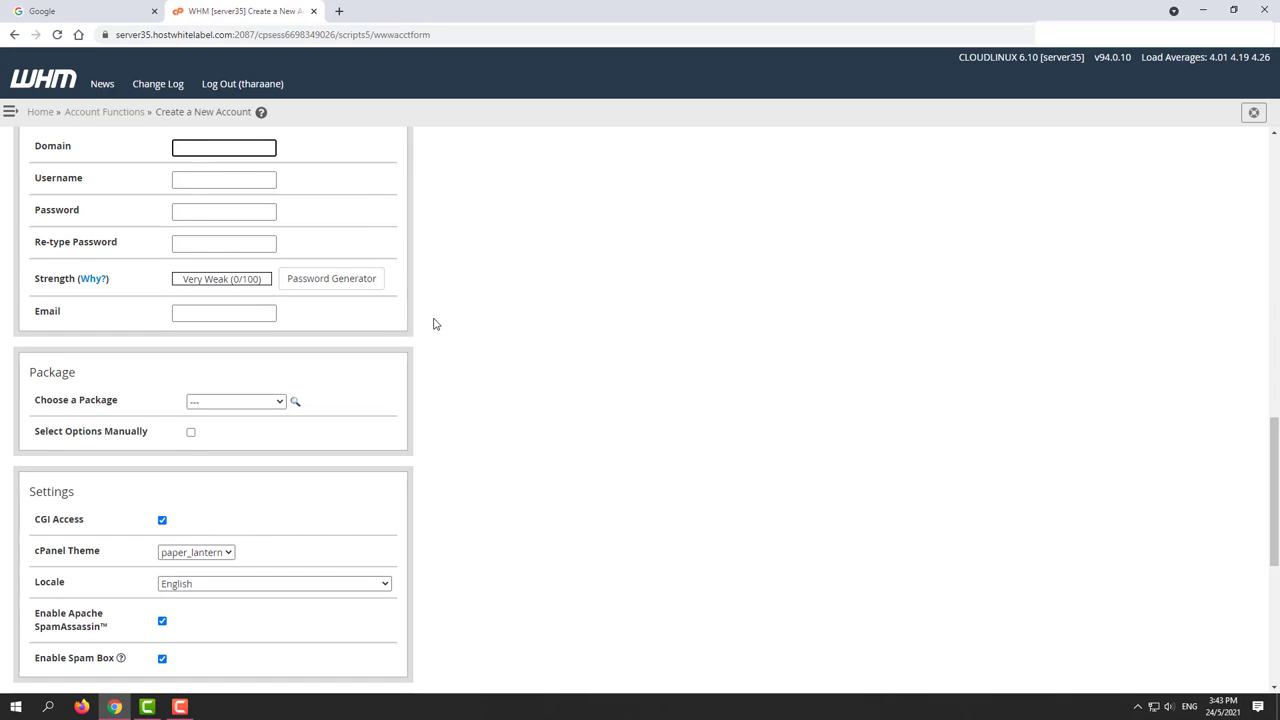
text(yusuf.)
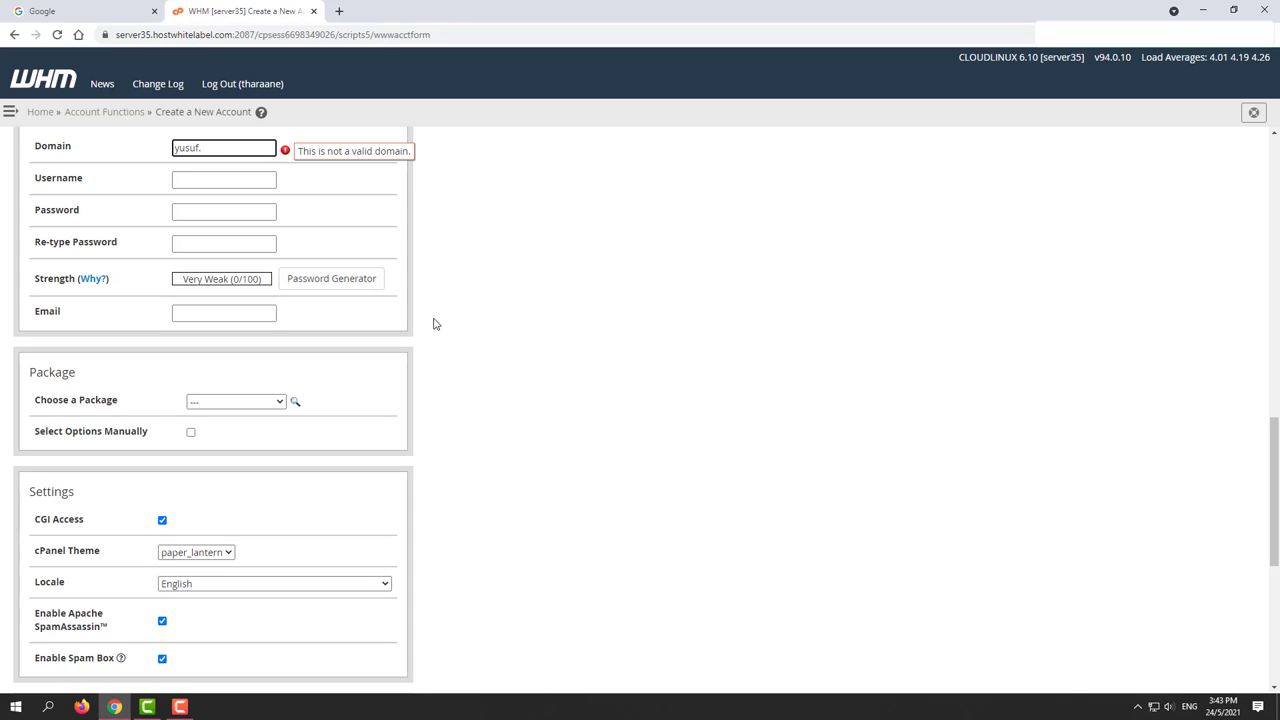
text(com)
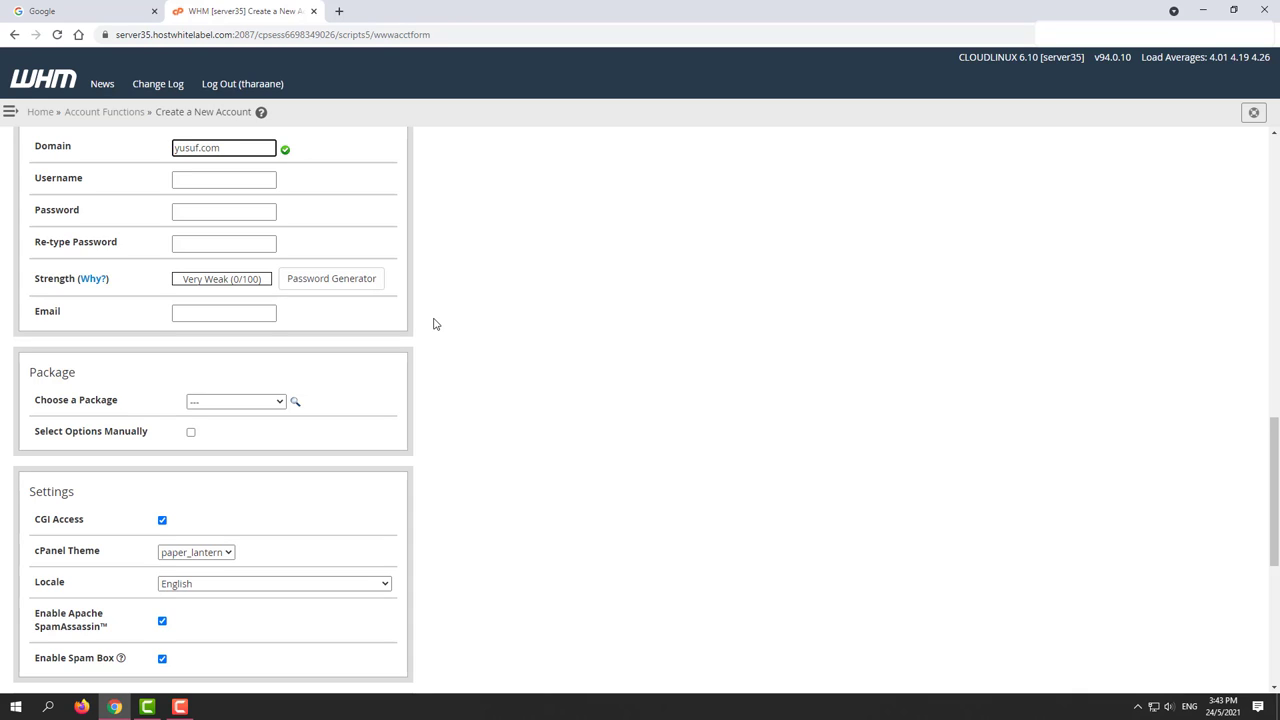
Step: Remove the stray characters from the username, keeping the auto-filled yusuf
click(206, 181)
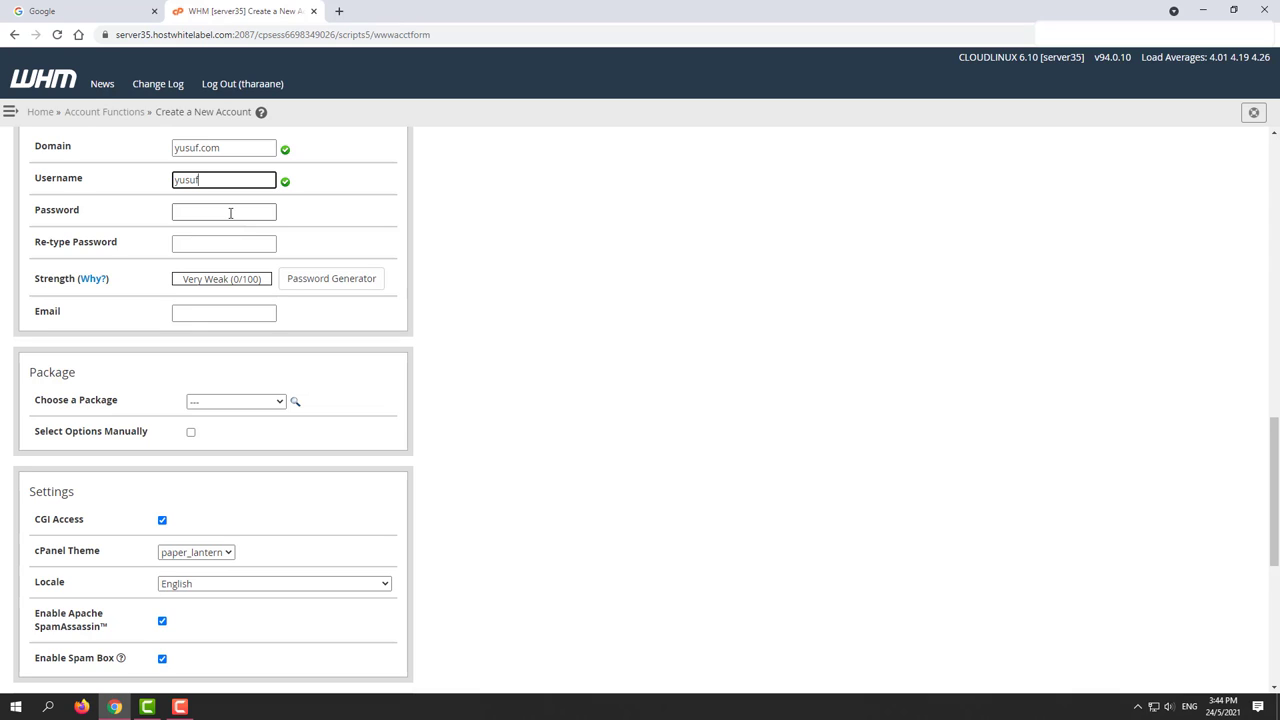
text(zzz)
key(BackSpace)
key(BackSpace)
Step: Set the Password Generator's advanced options to use numbers only for non-letter characters
click(234, 210)
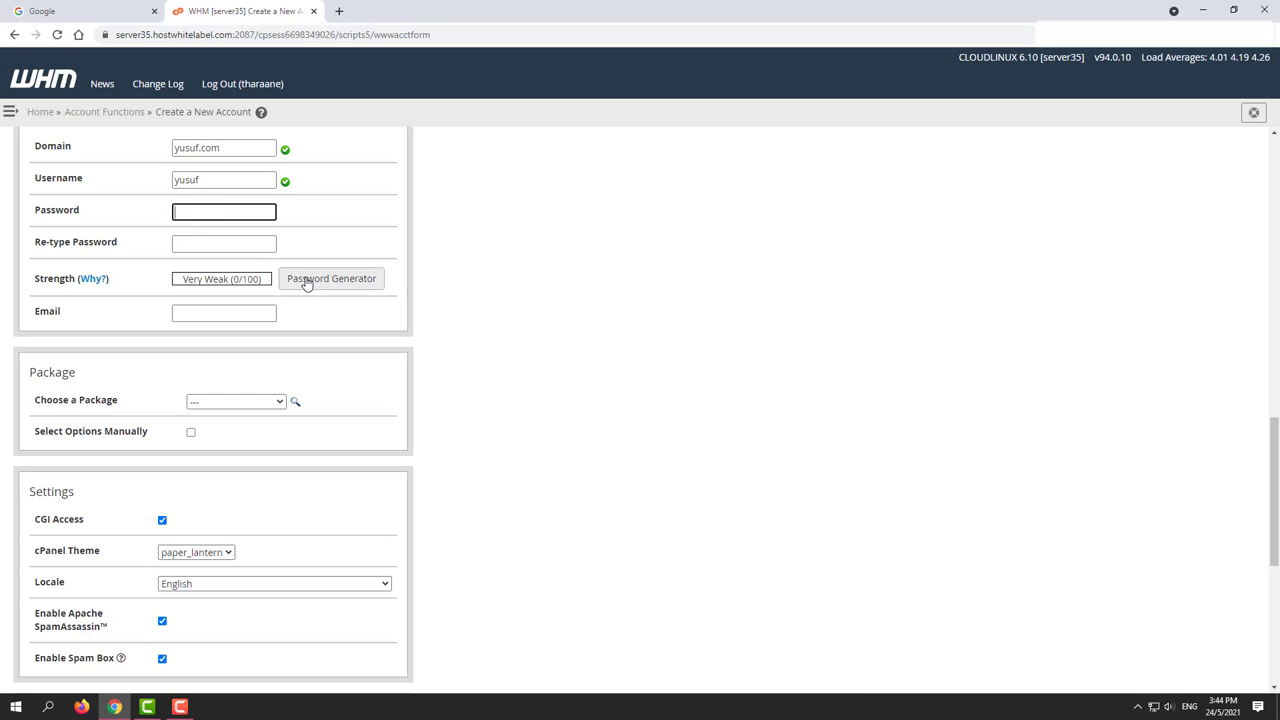
click(186, 242)
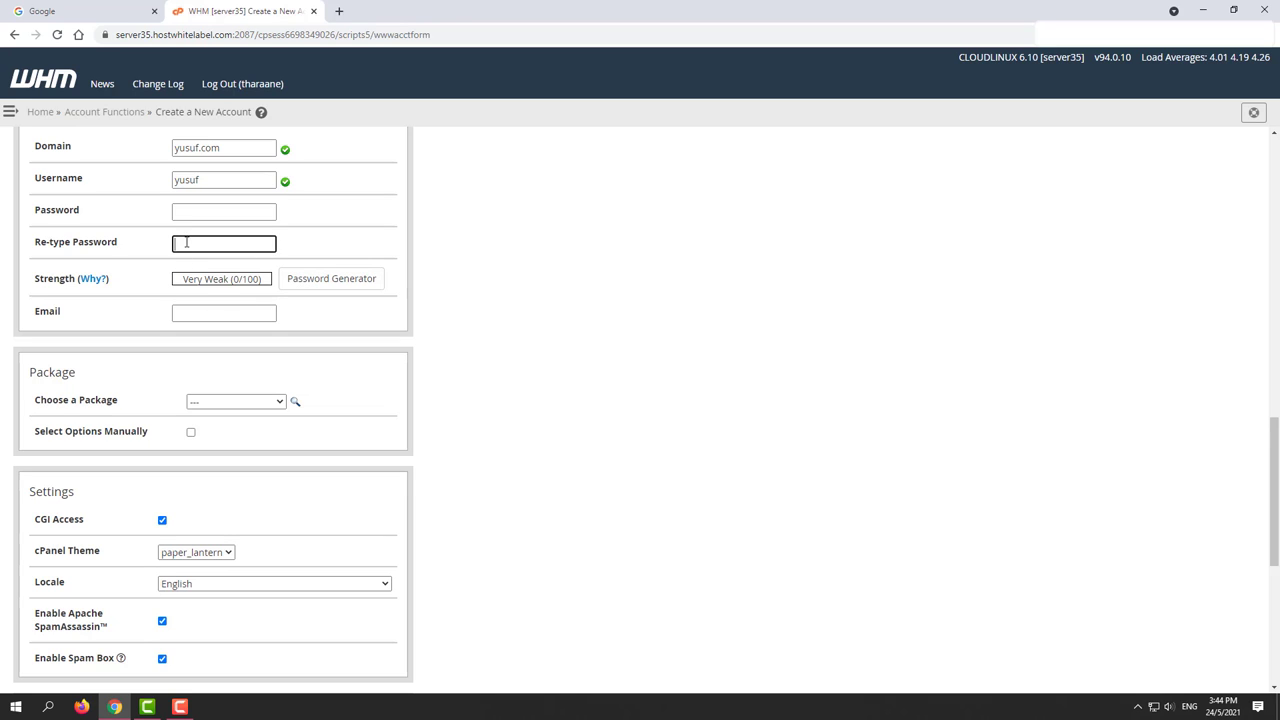
click(200, 210)
click(190, 245)
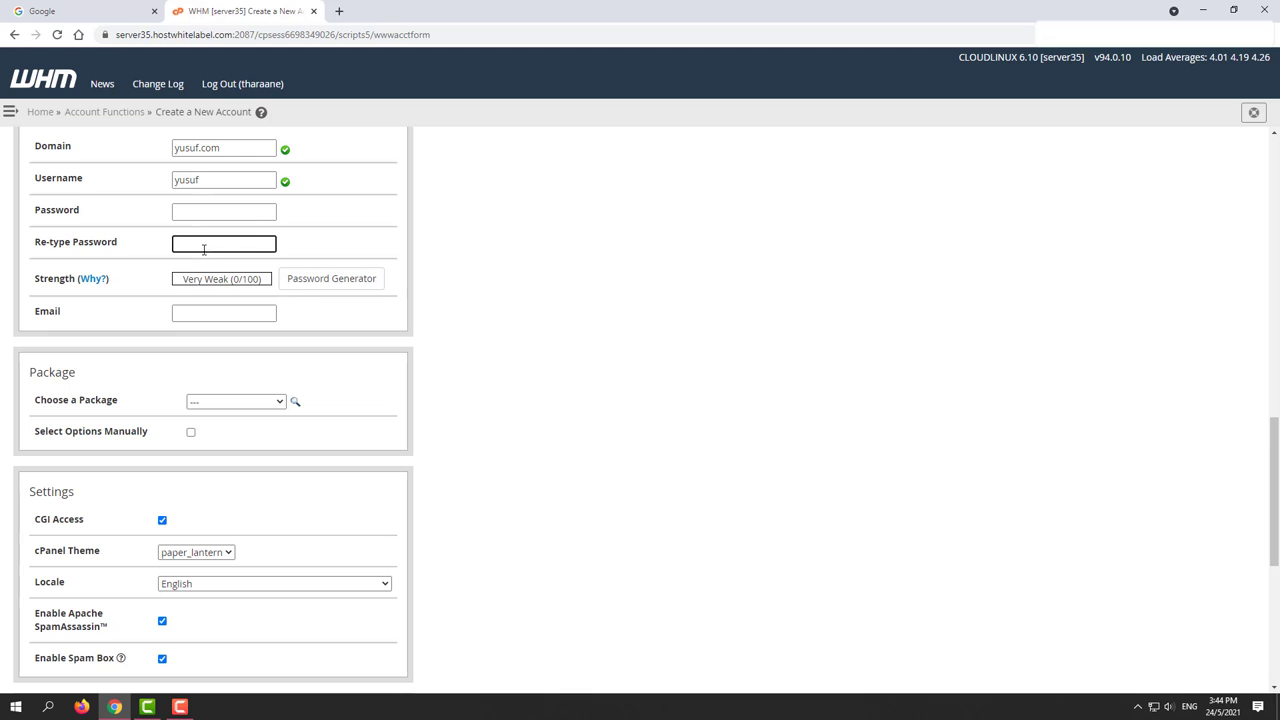
click(328, 280)
click(577, 405)
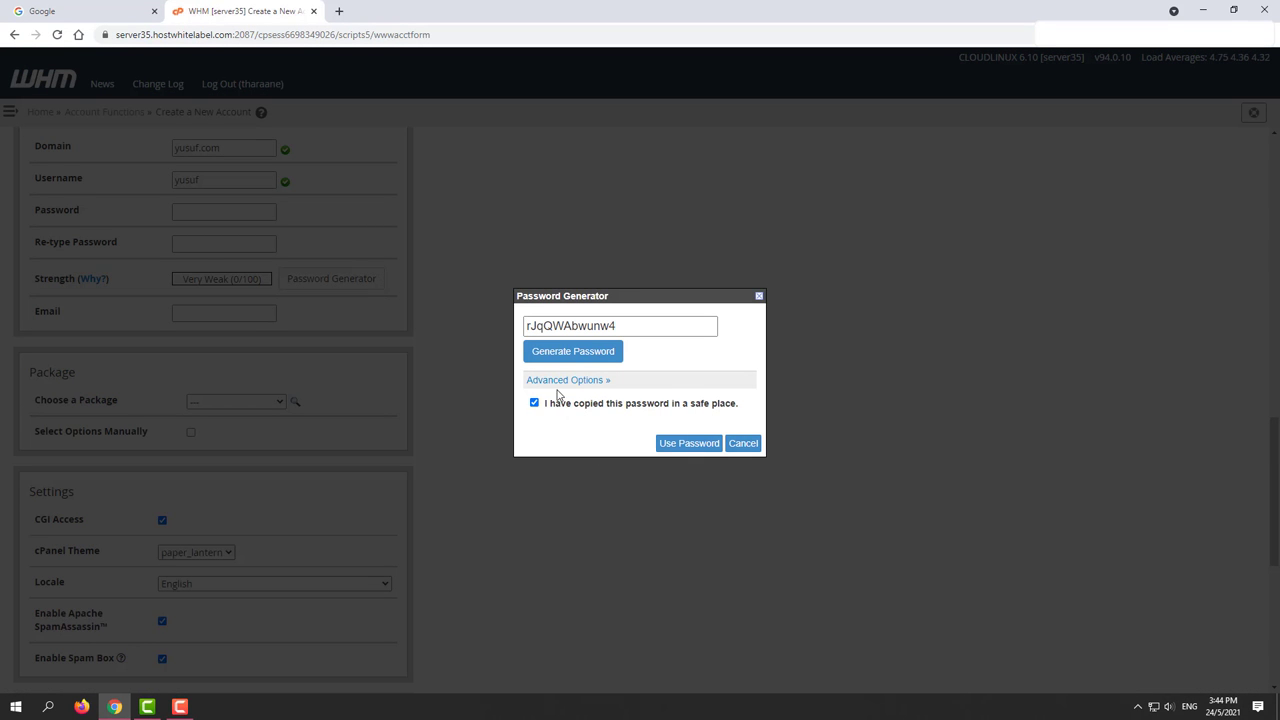
click(560, 380)
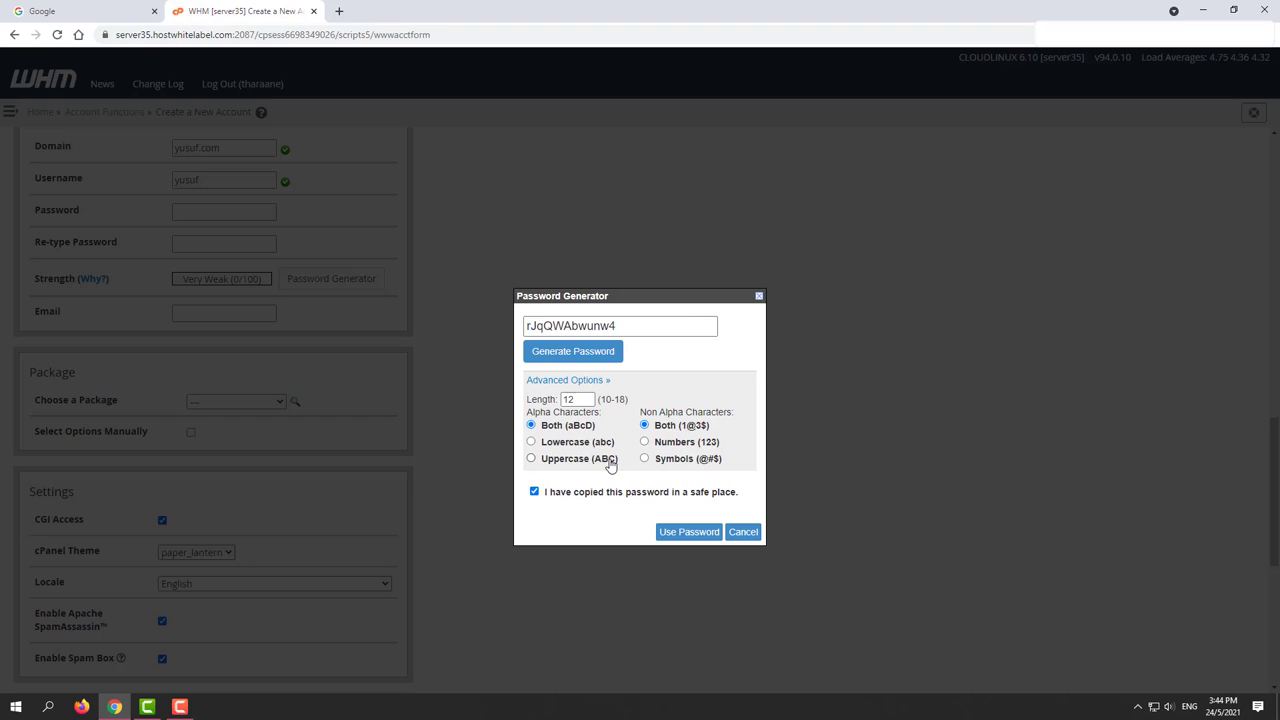
double_click(584, 398)
click(561, 430)
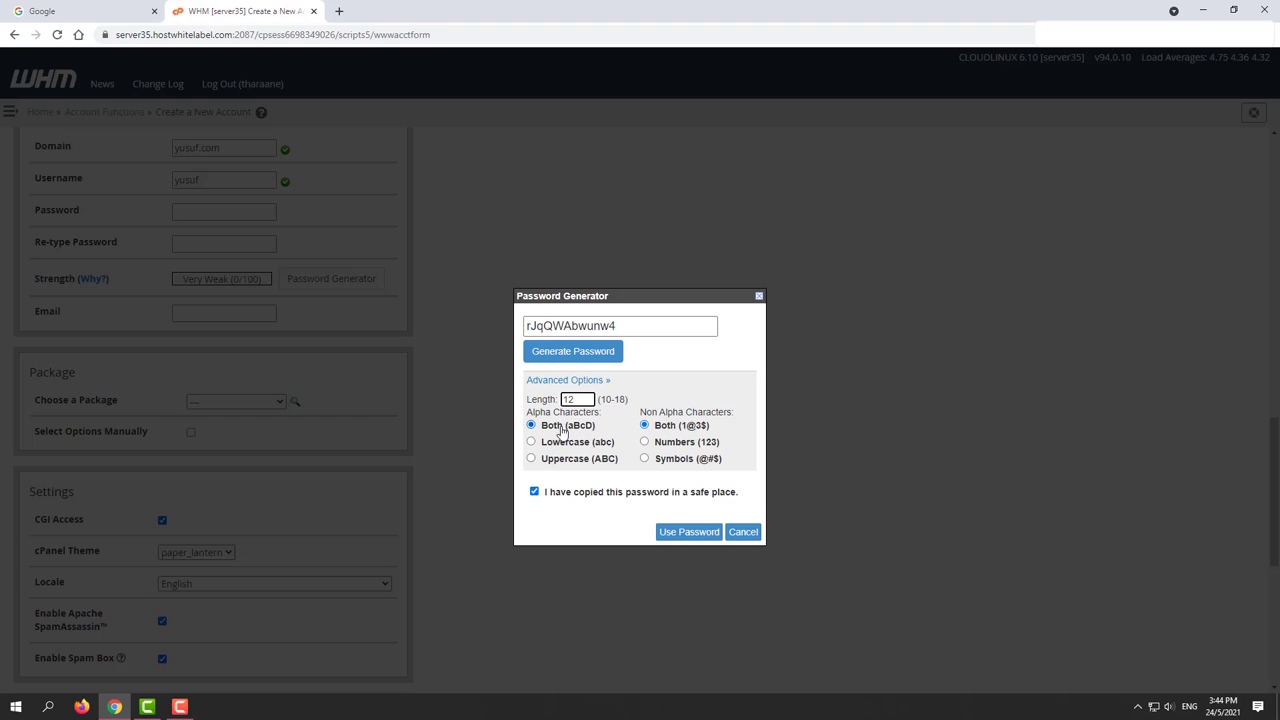
click(676, 449)
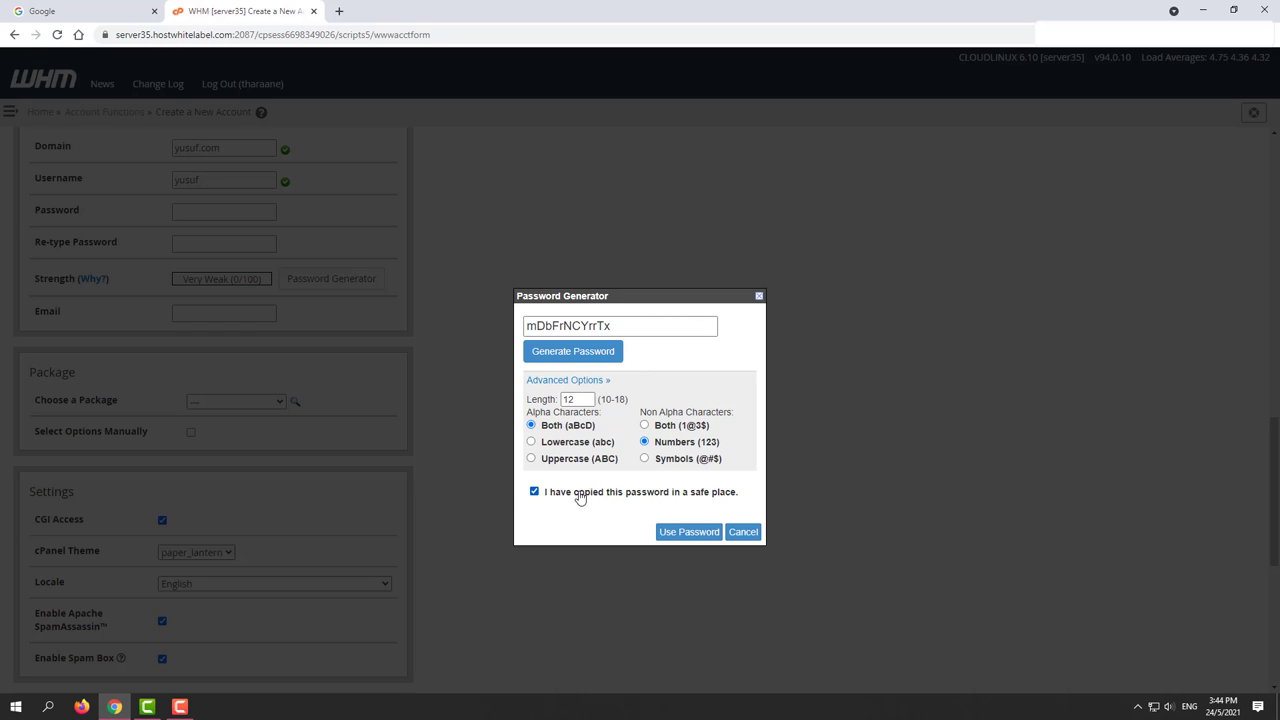
Step: Copy the generated password, confirm it is saved and apply it to both password fields
click(566, 328)
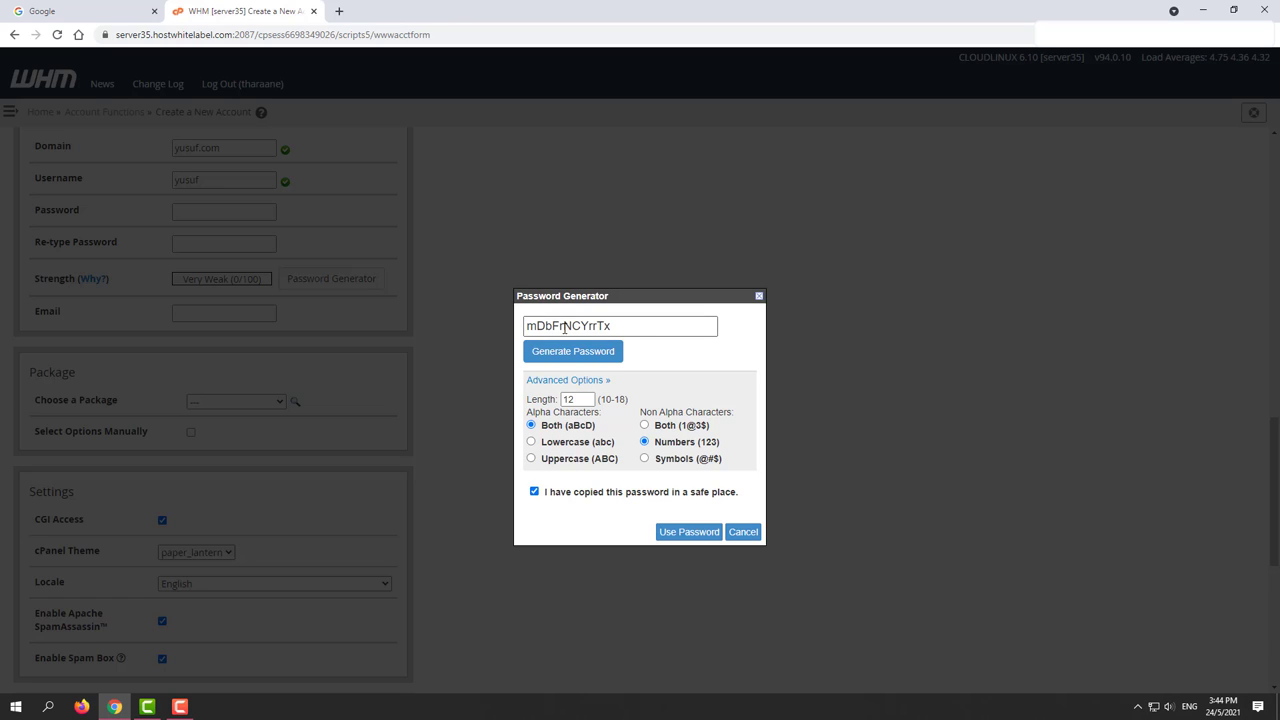
double_click(566, 328)
right_click(566, 327)
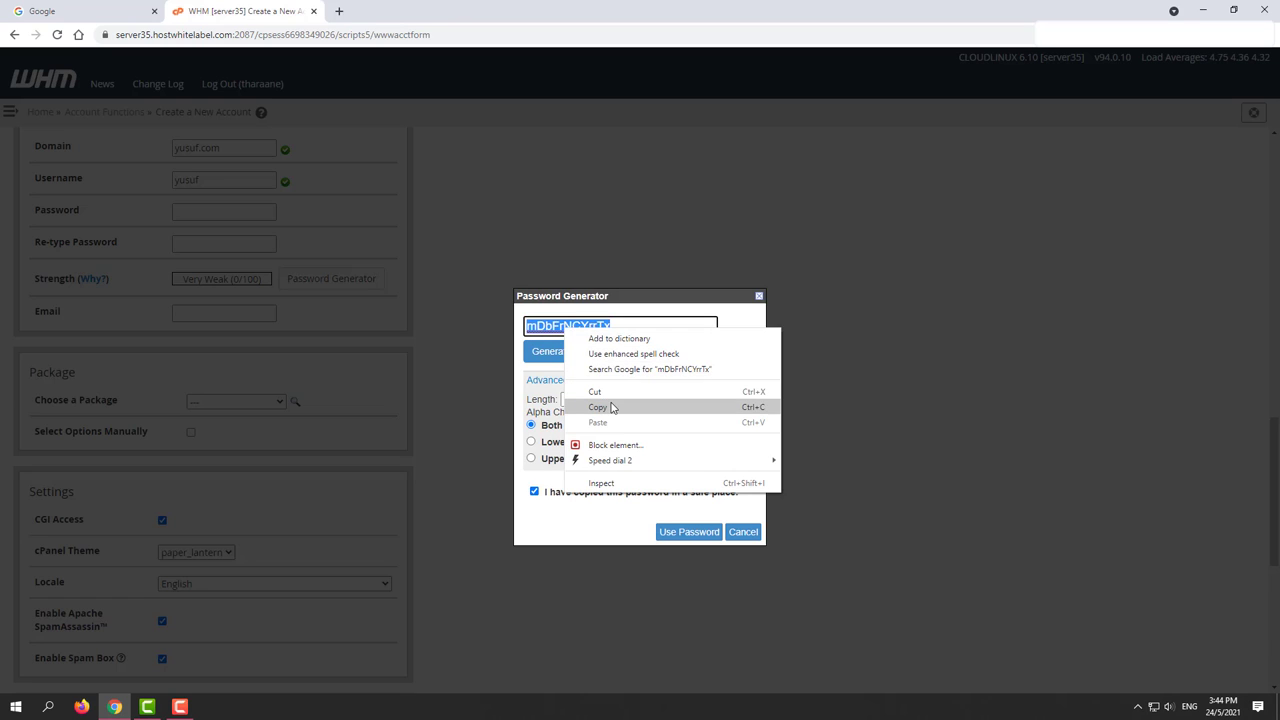
click(610, 405)
click(555, 511)
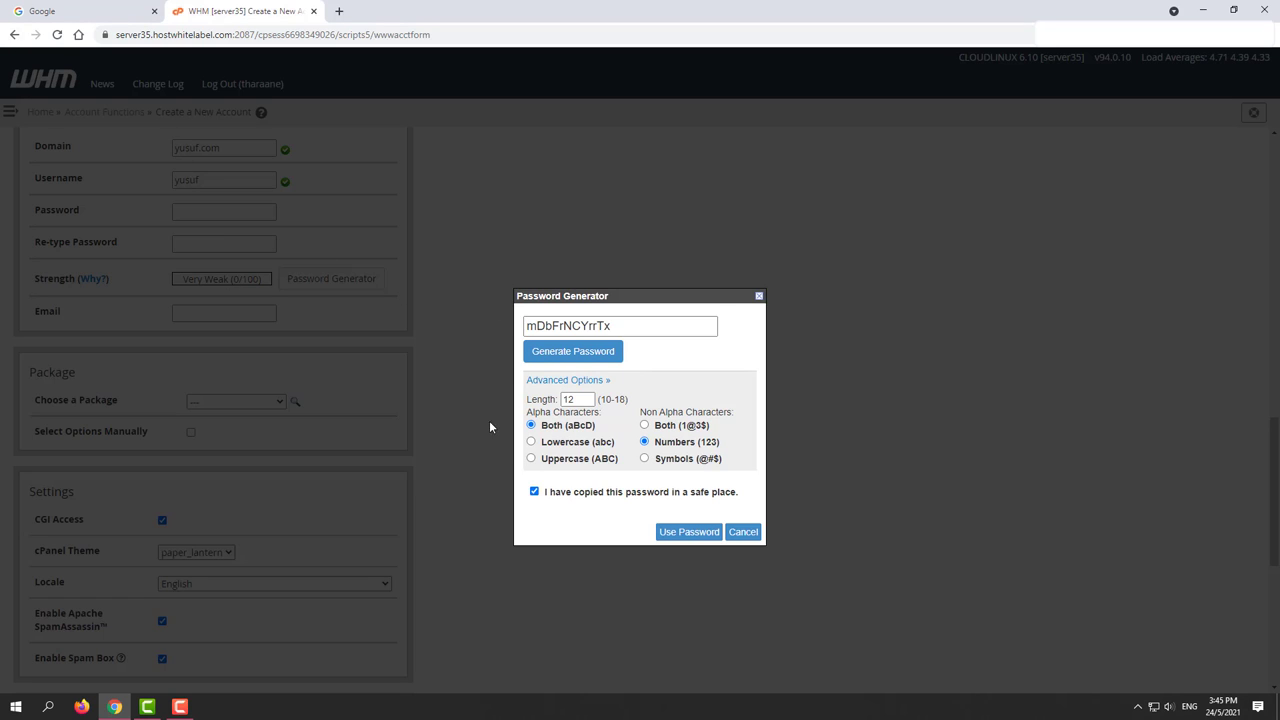
click(697, 535)
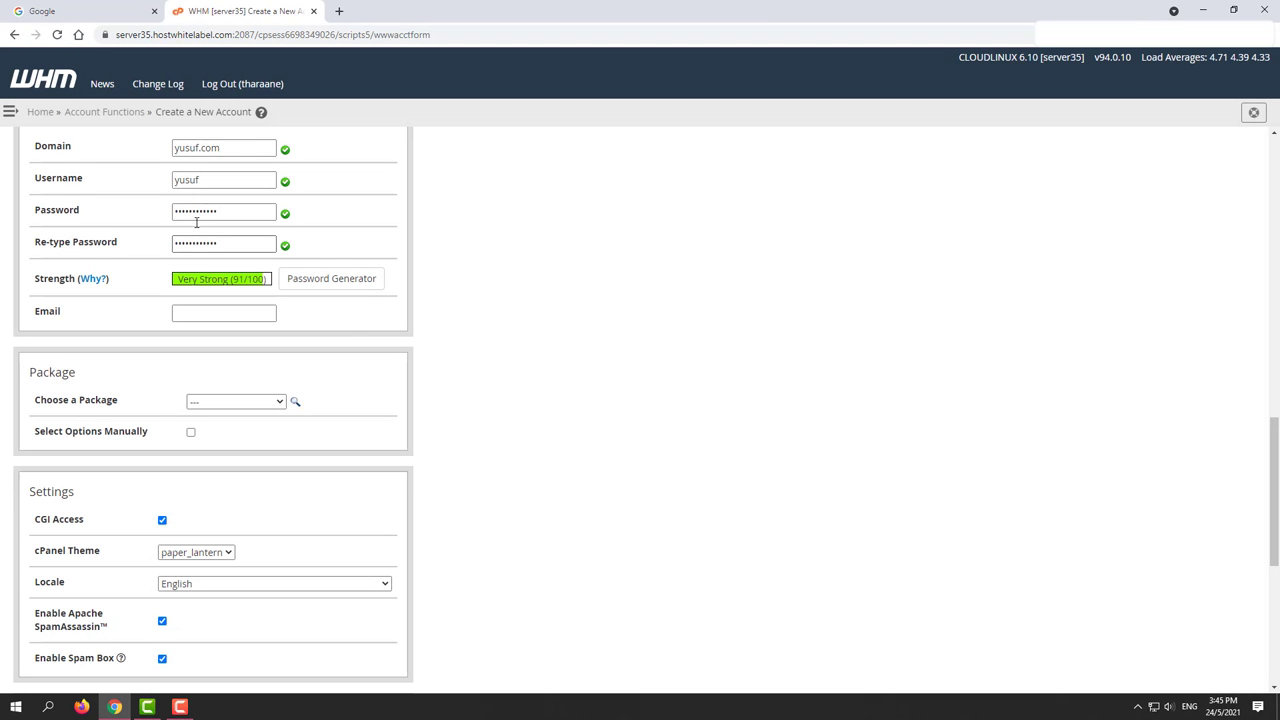
Step: Enter the contact e-mail address in the Email field
click(200, 312)
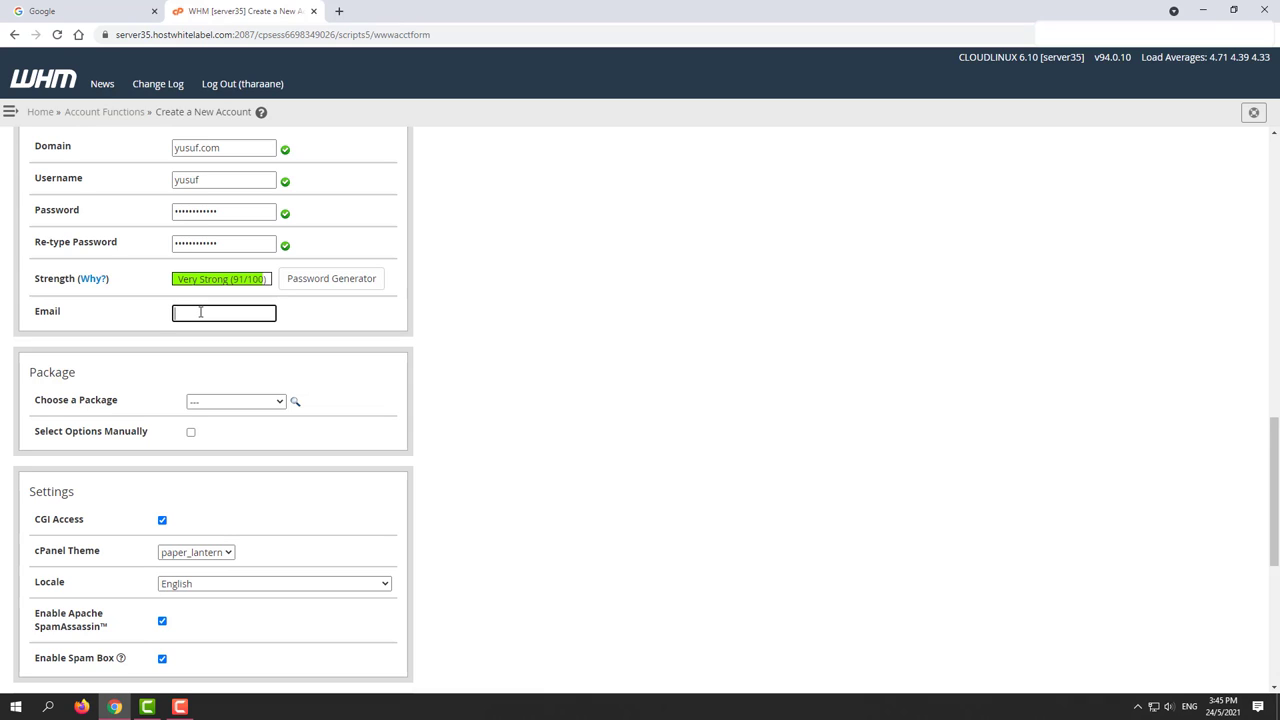
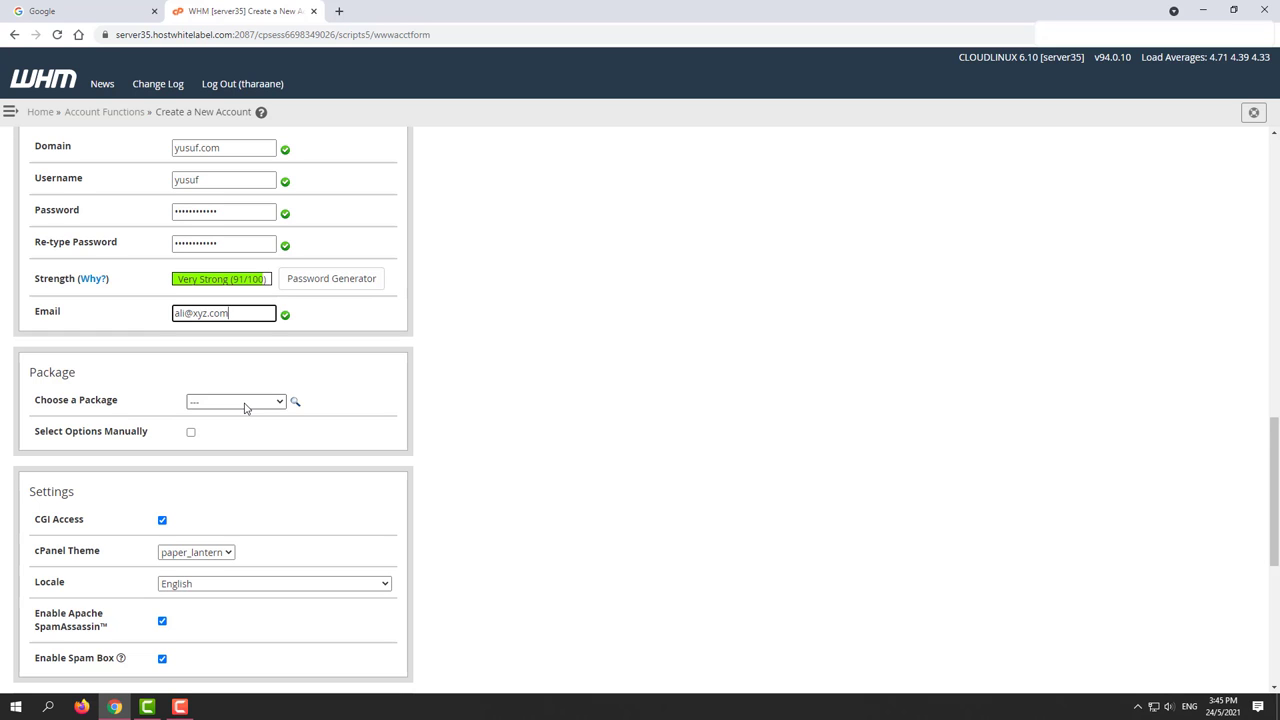
click(10, 112)
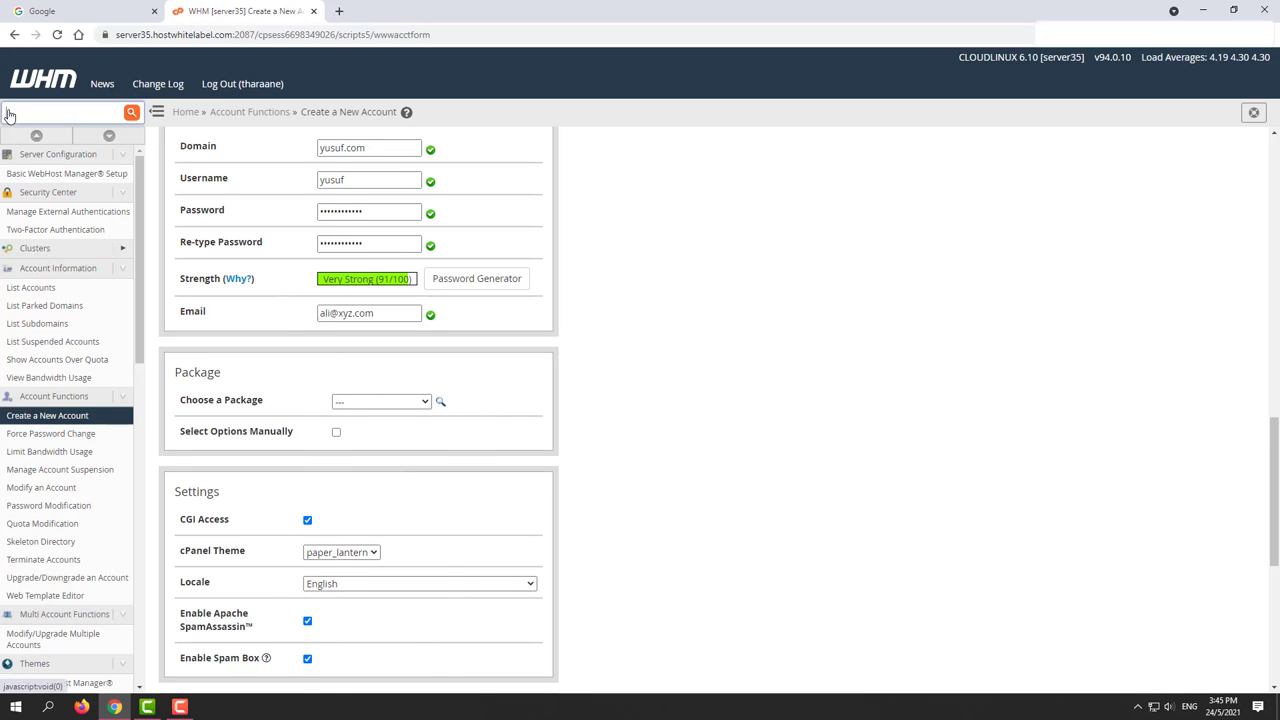
scroll(100, 360, down, 2)
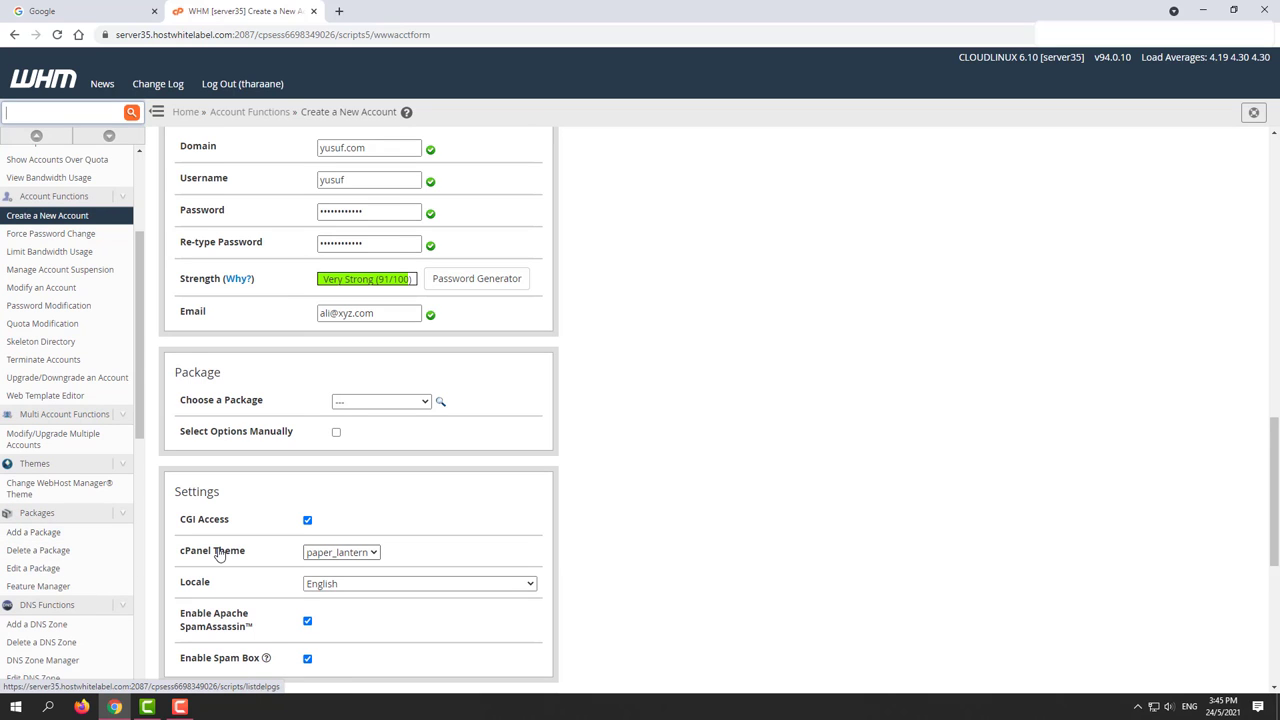
Step: Check the package list without choosing one, then choose Select Options Manually
click(392, 402)
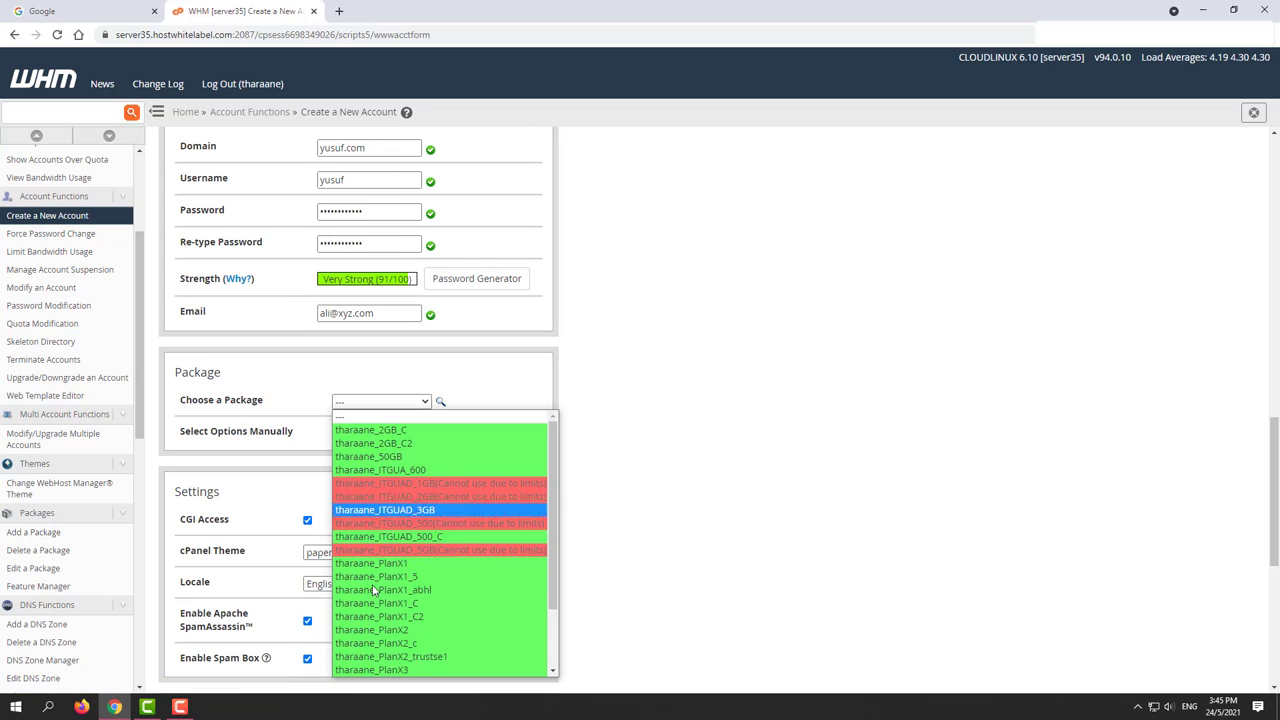
click(615, 422)
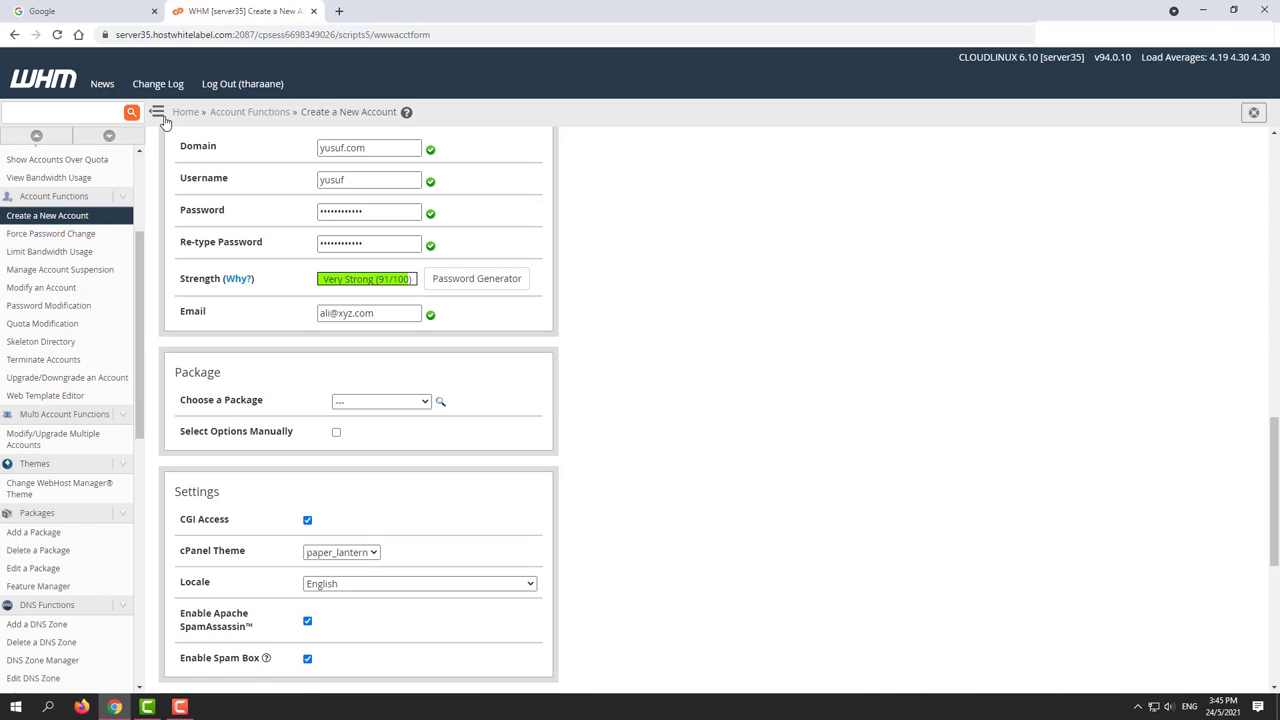
click(158, 112)
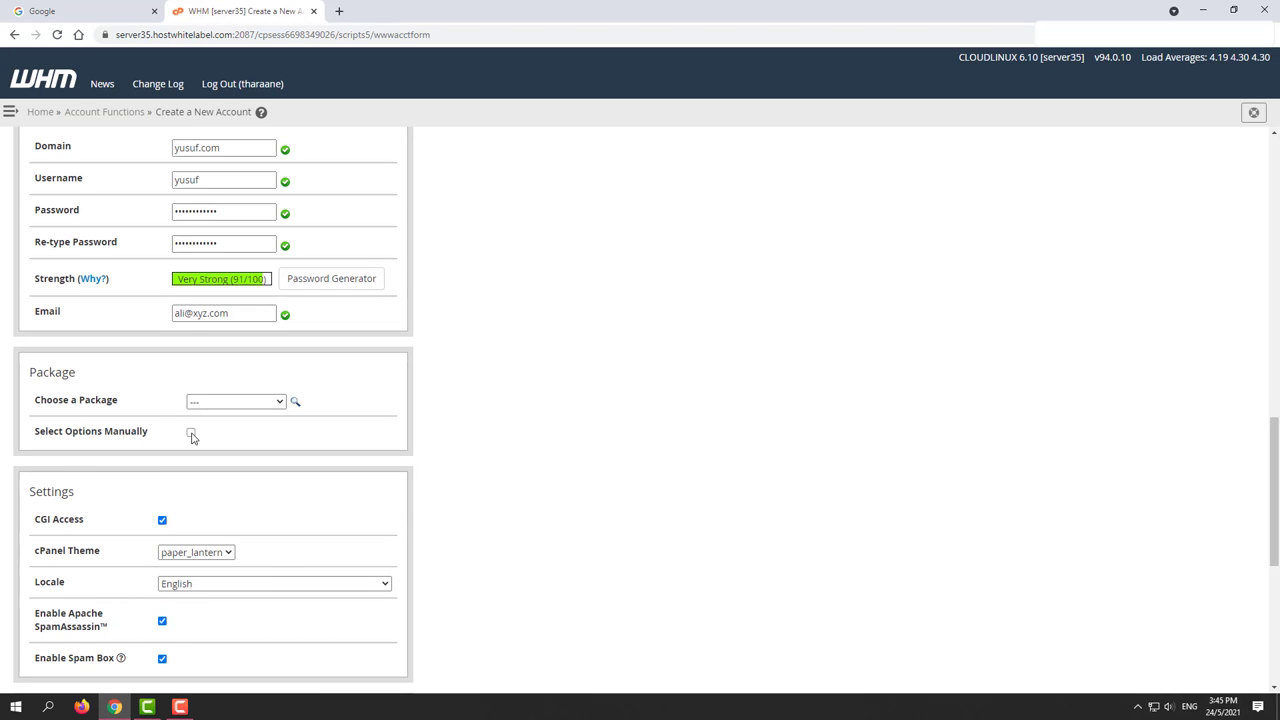
click(191, 434)
Step: Choose to save the manual settings as a new package and enter a package name
scroll(486, 440, down, 2)
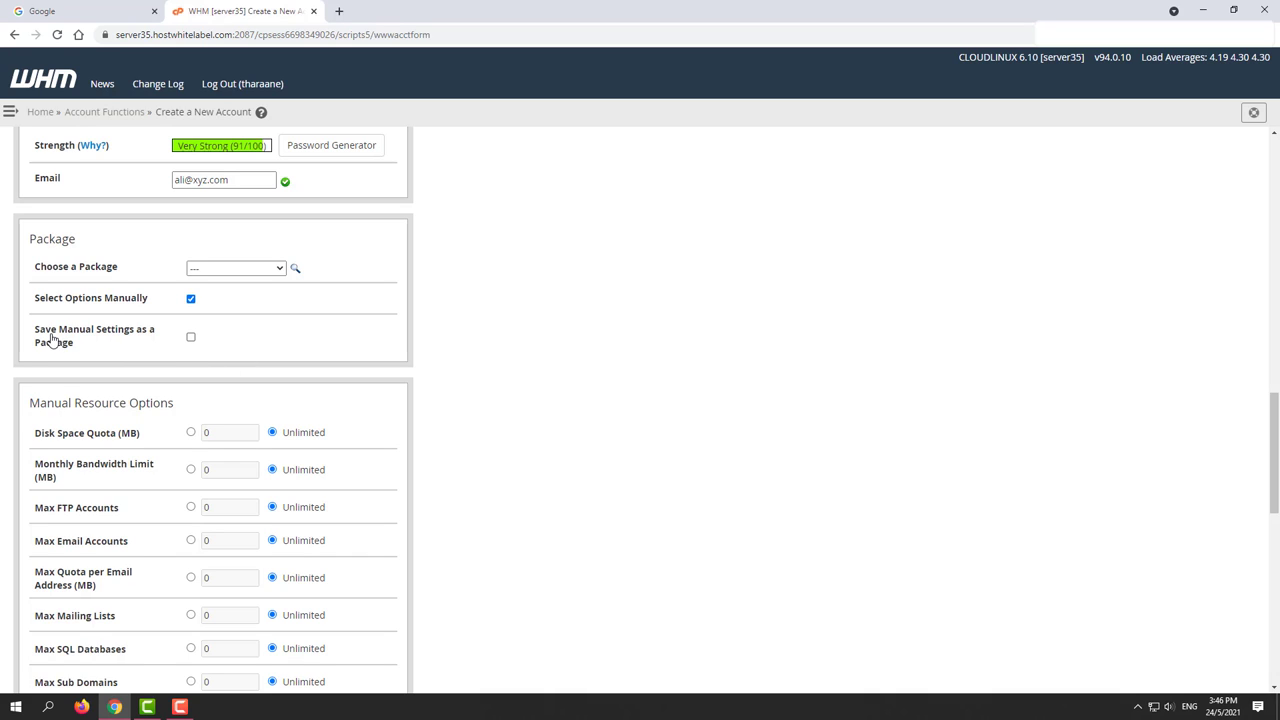
click(193, 339)
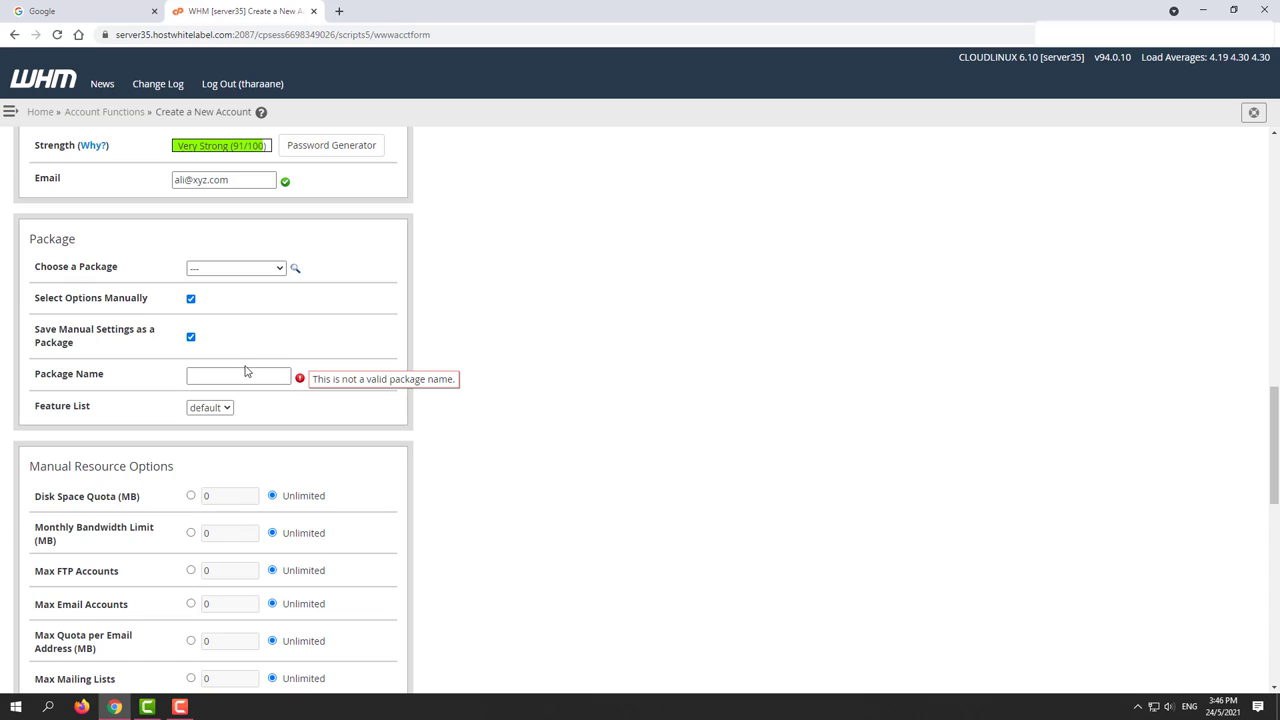
click(226, 375)
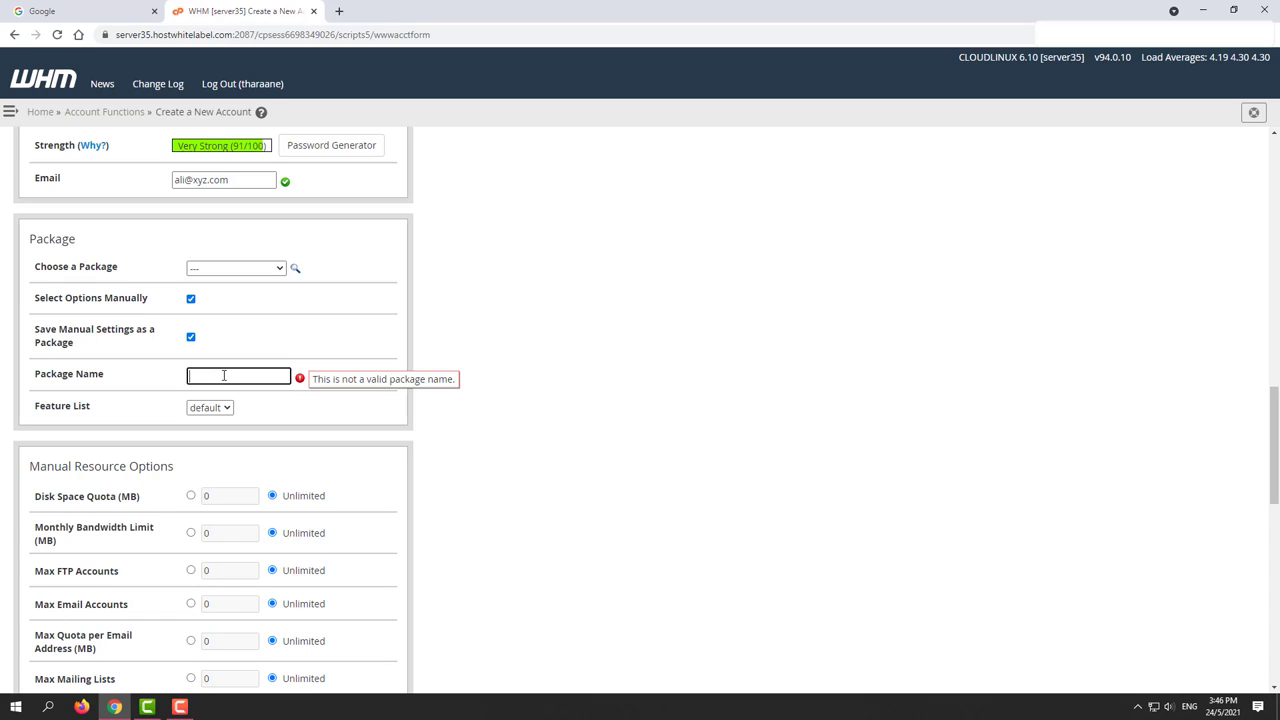
text(ali)
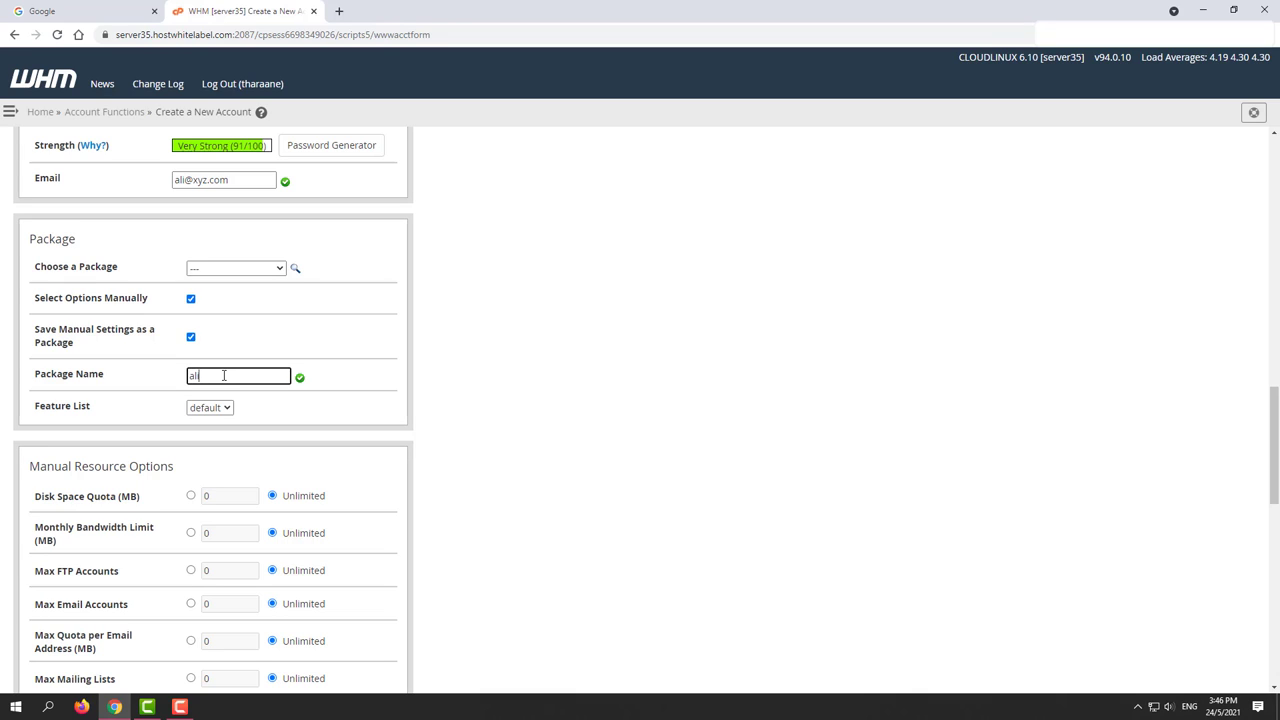
text(oni)
text(ine)
Step: Set the disk space quota to 1024 MB and the monthly bandwidth limit to 10240 MB
click(191, 496)
double_click(216, 500)
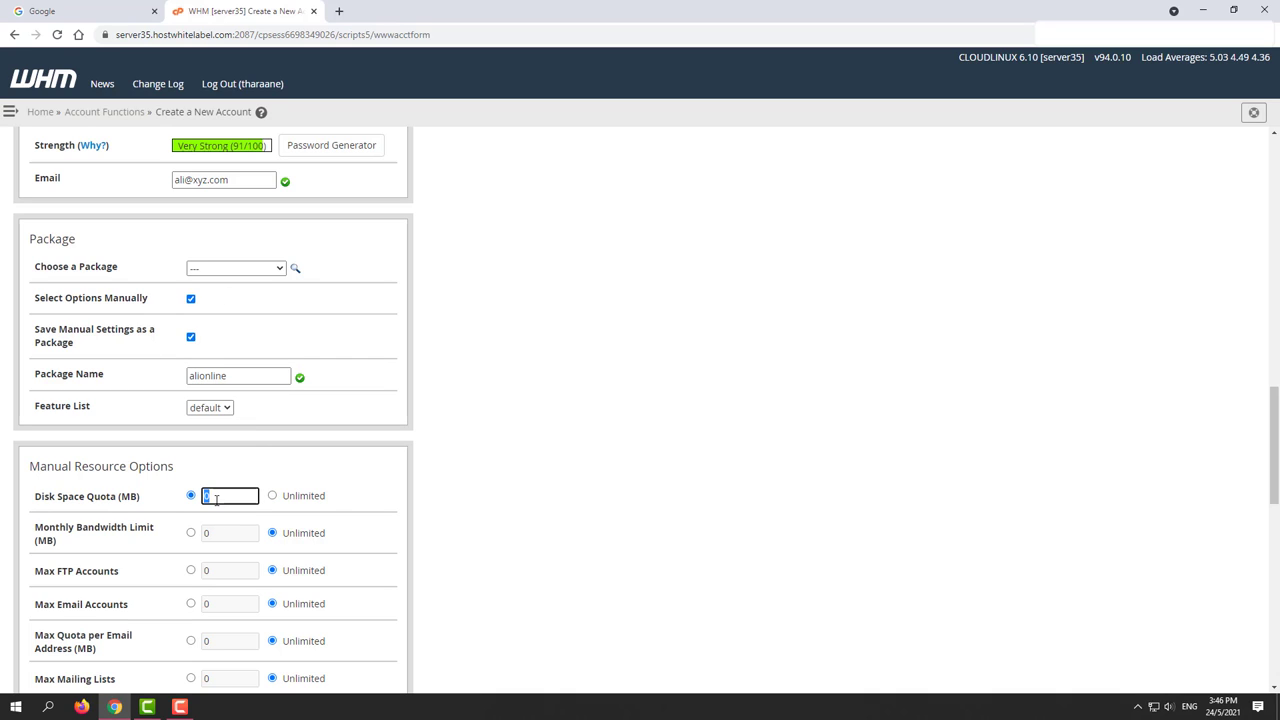
text(1024)
scroll(400, 470, down, 2)
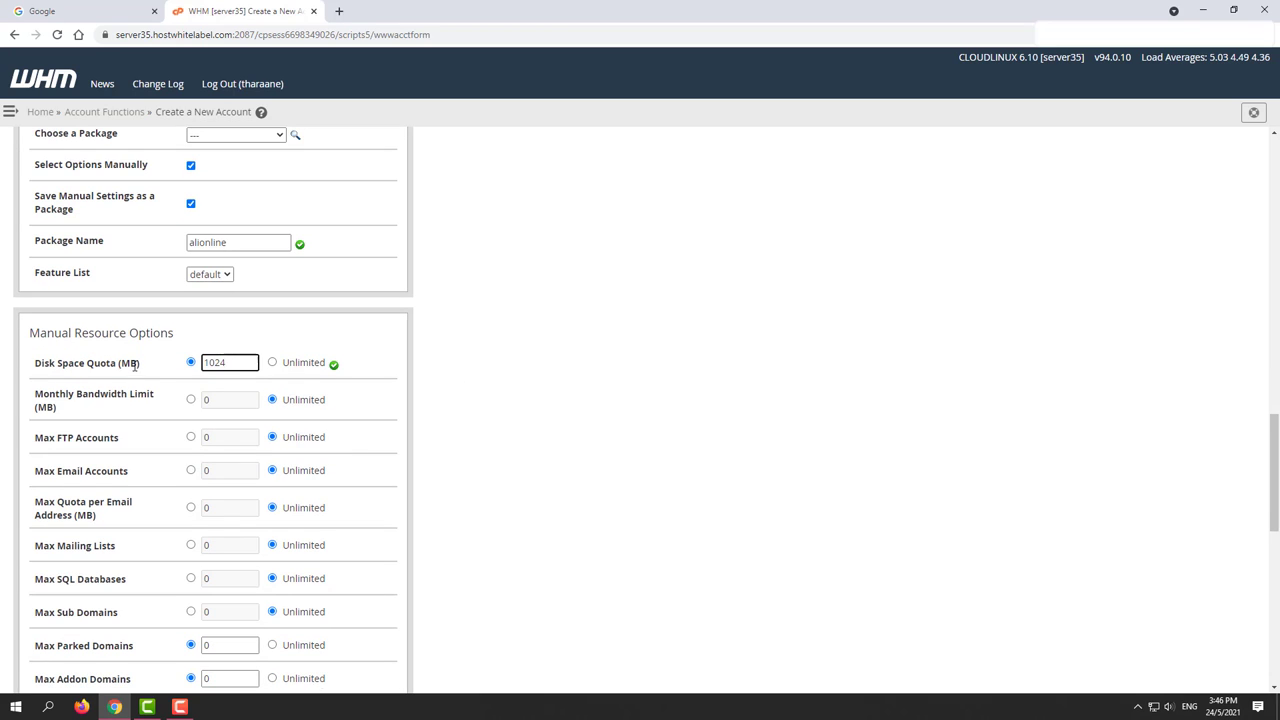
click(199, 400)
click(218, 366)
double_click(218, 366)
key(ctrl+c)
double_click(229, 400)
key(ctrl+v)
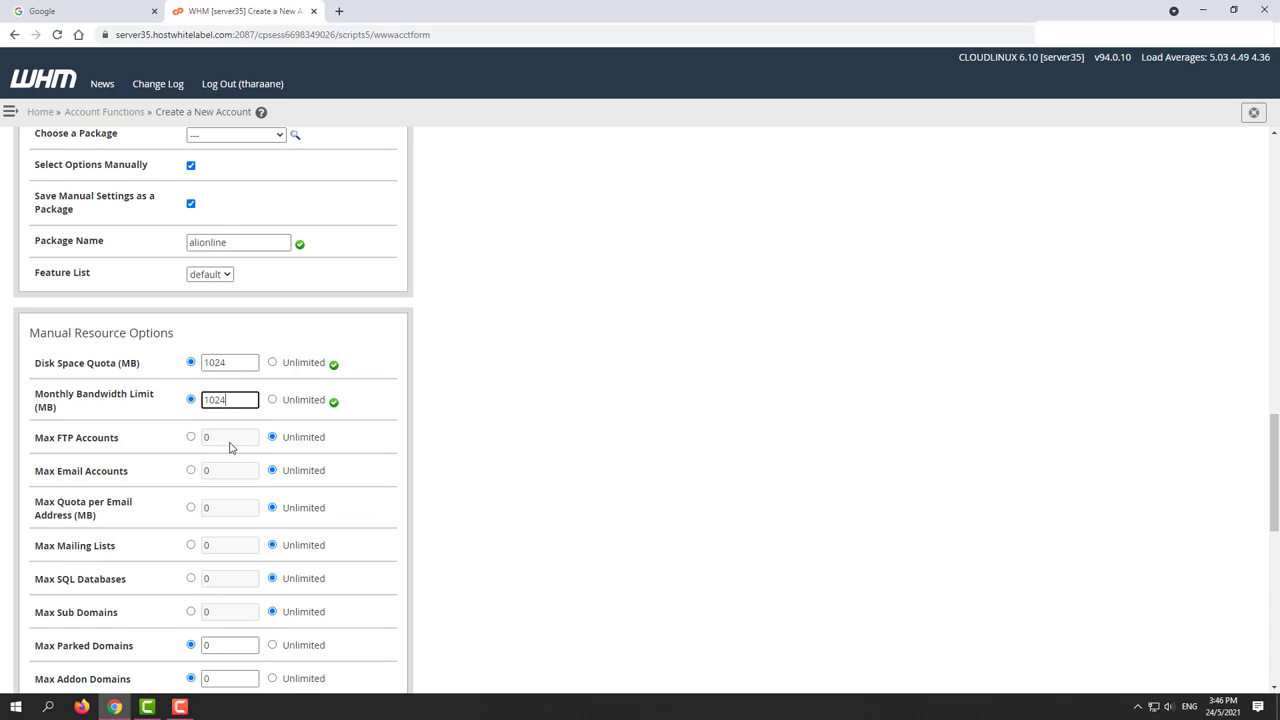
text(0)
Step: Enter 5 as the Max Addon Domains limit
scroll(266, 380, down, 2)
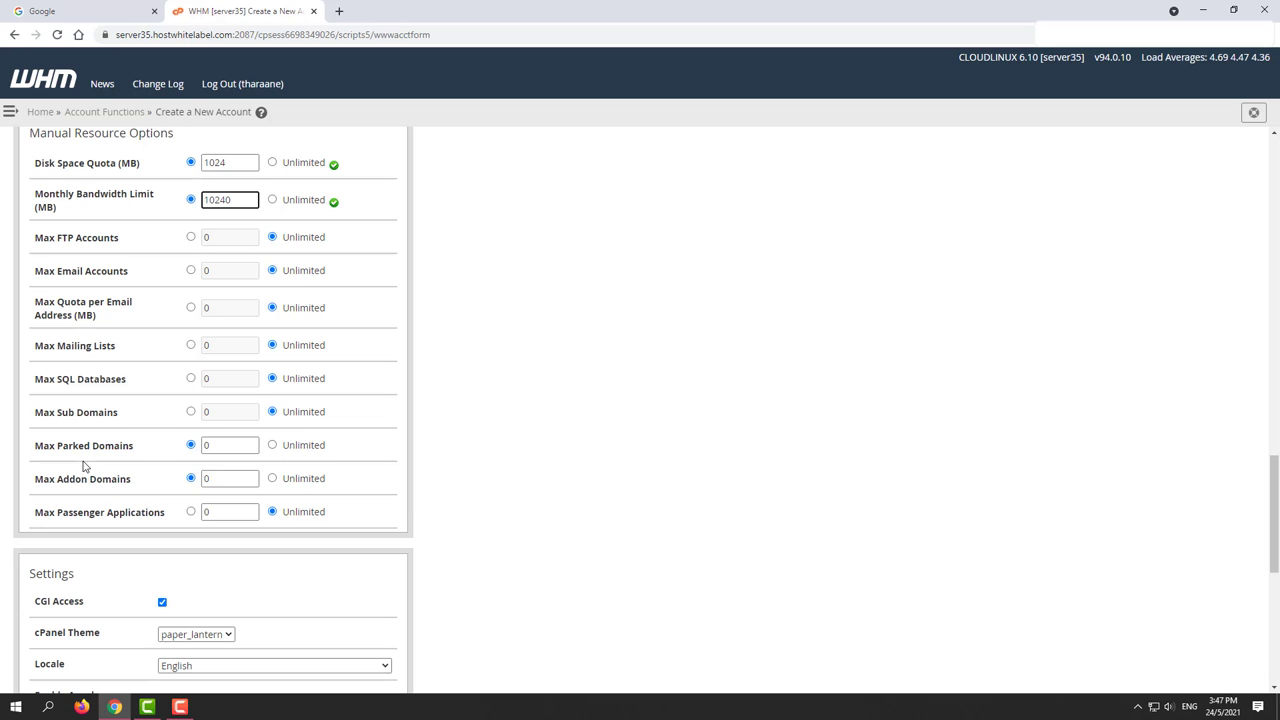
scroll(84, 466, up, 4)
scroll(221, 327, up, 1)
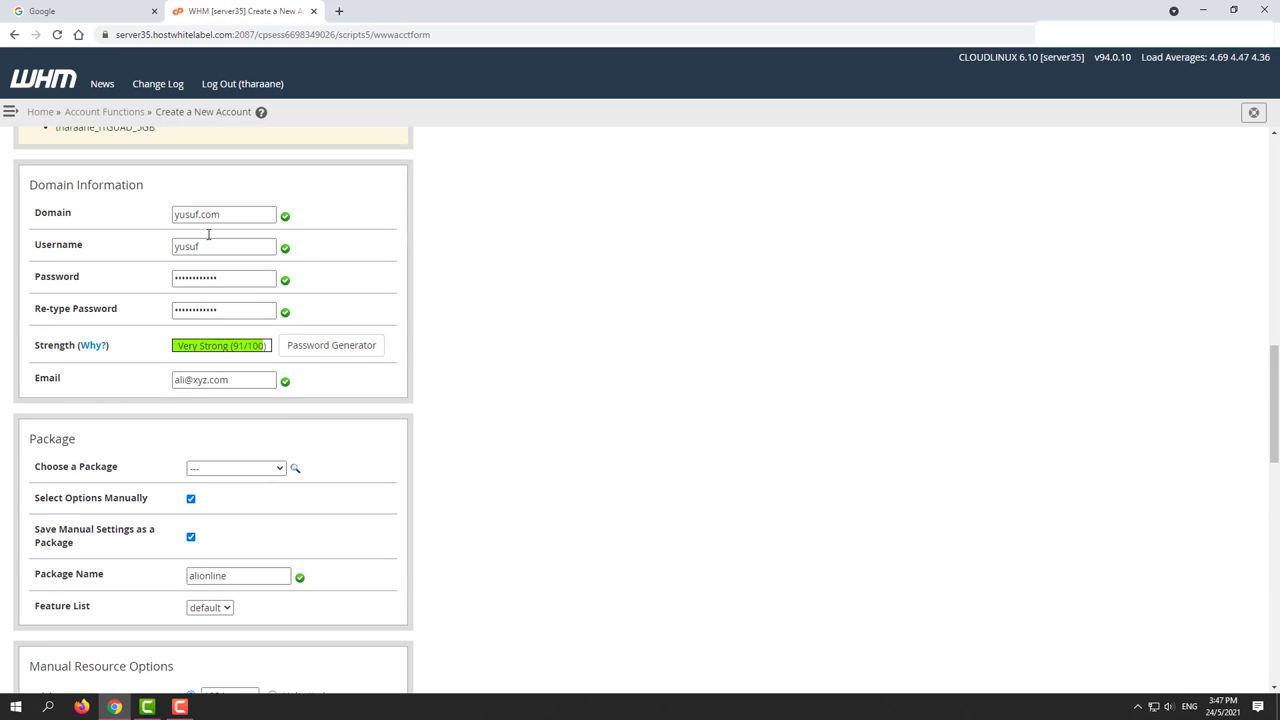
scroll(494, 357, down, 5)
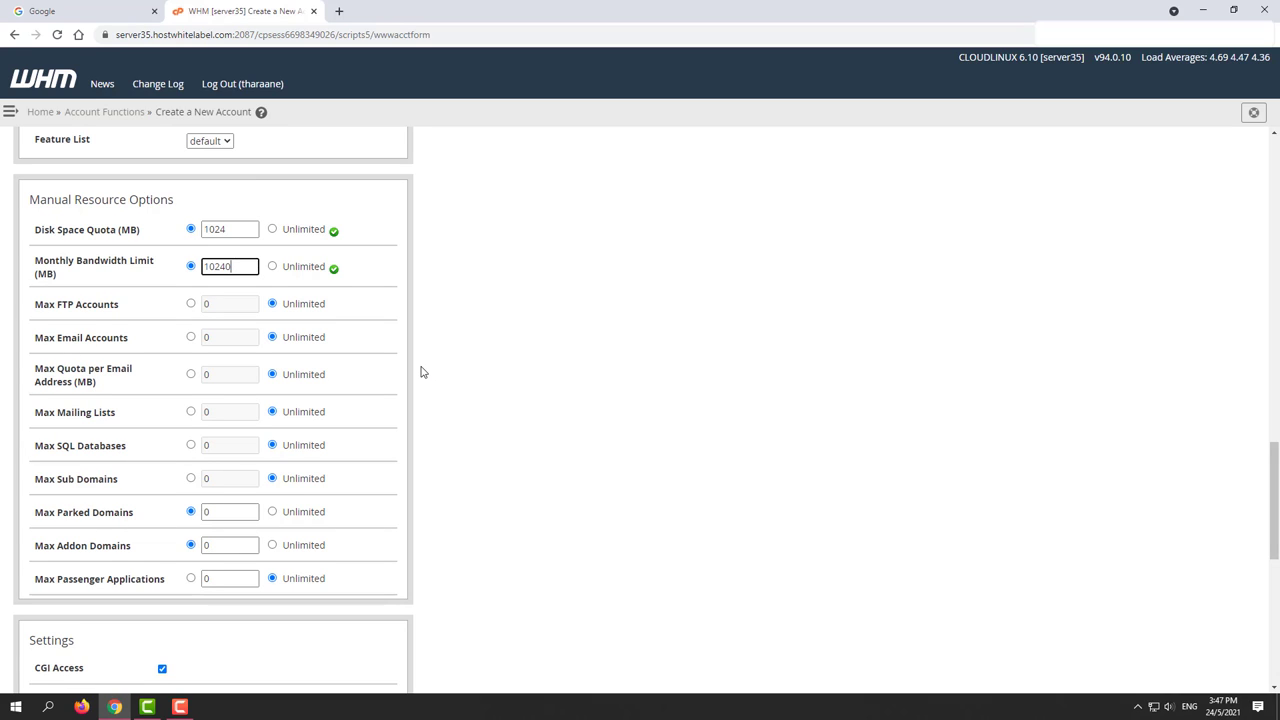
scroll(423, 380, down, 1)
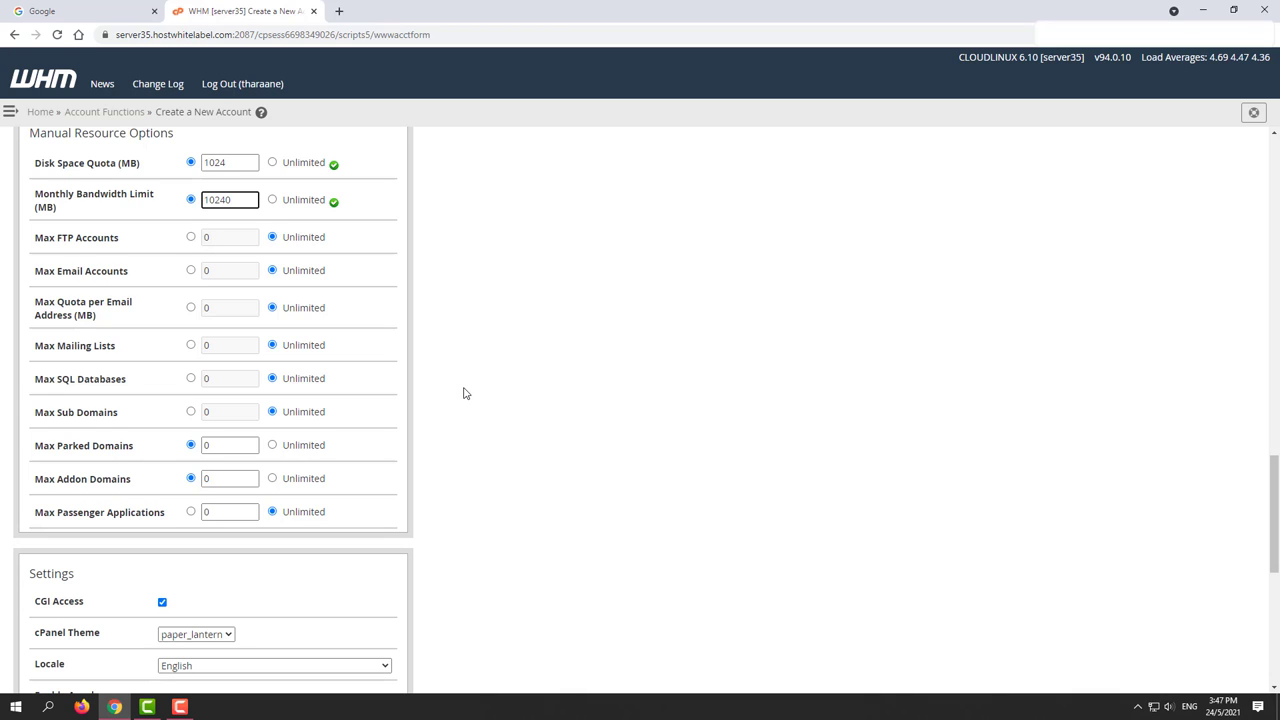
text(5)
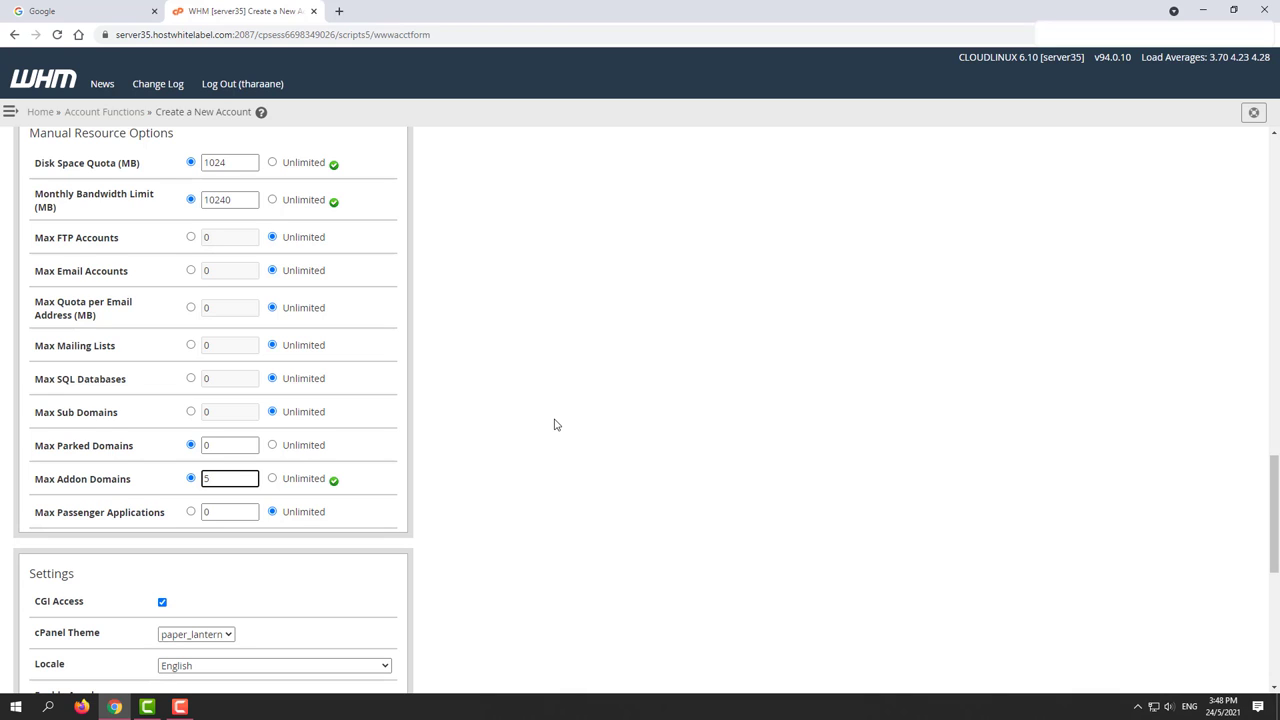
scroll(556, 425, up, 3)
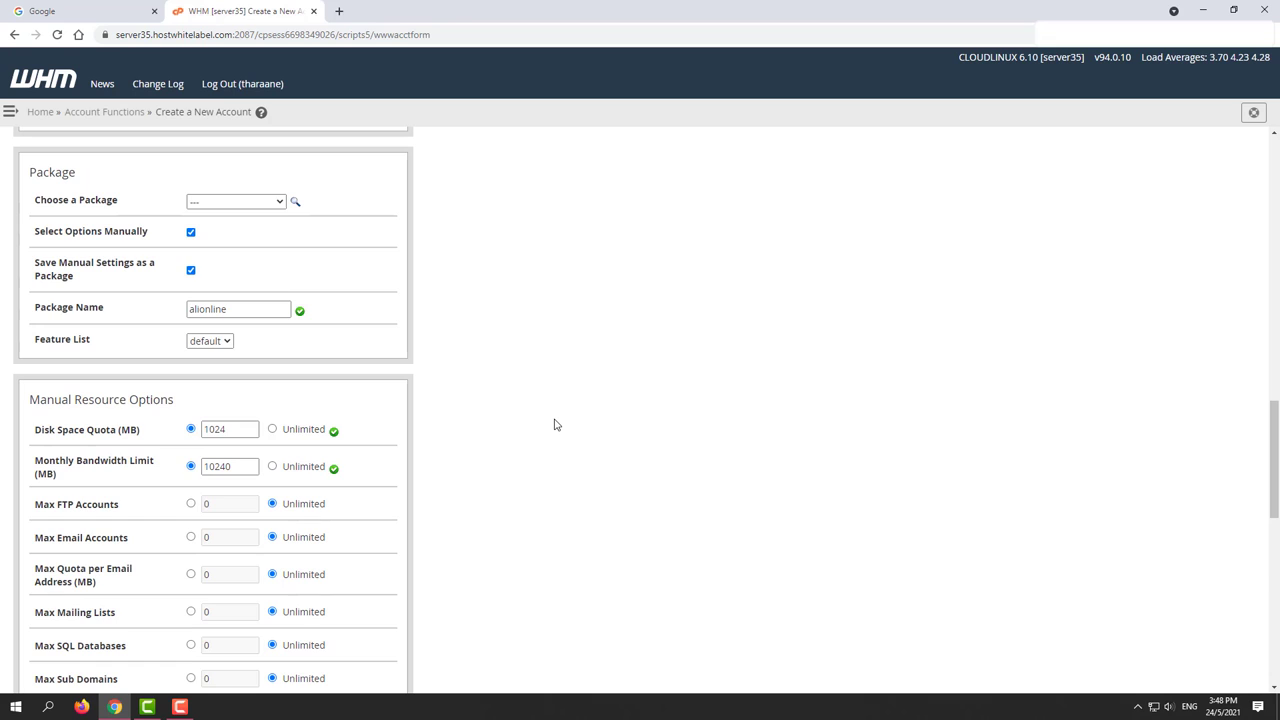
scroll(556, 425, down, 4)
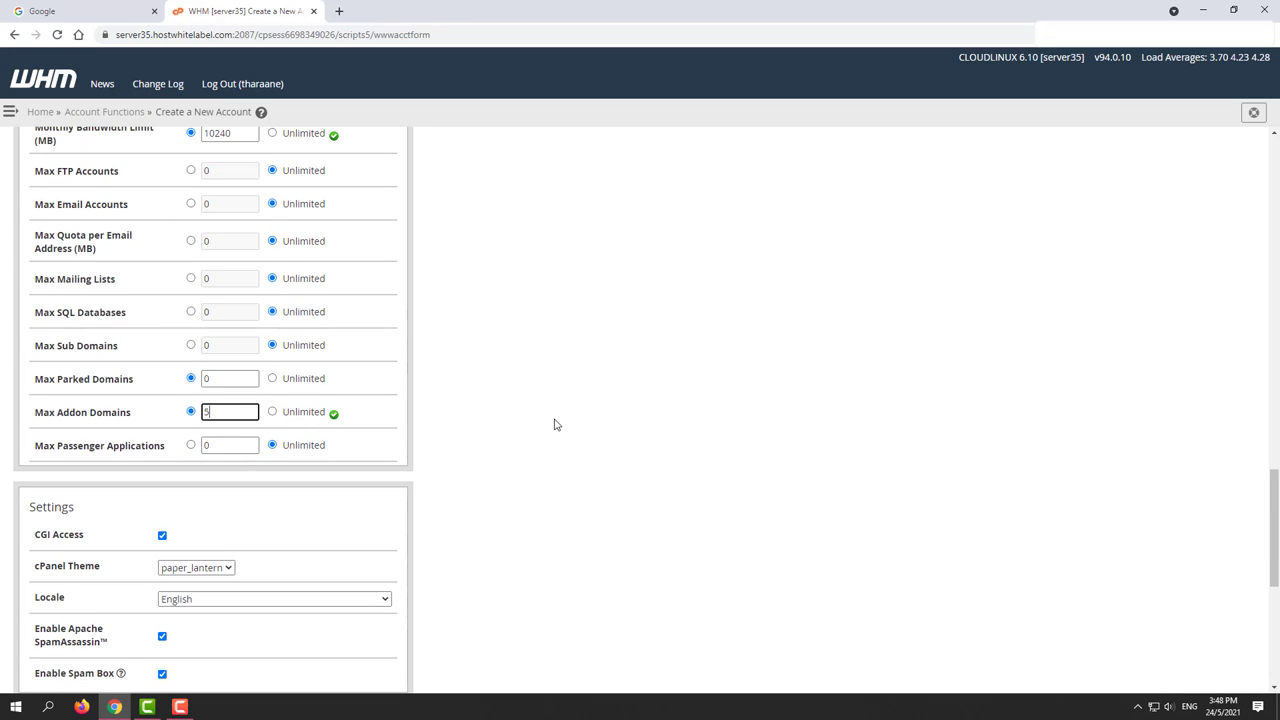
scroll(556, 425, down, 1)
click(225, 504)
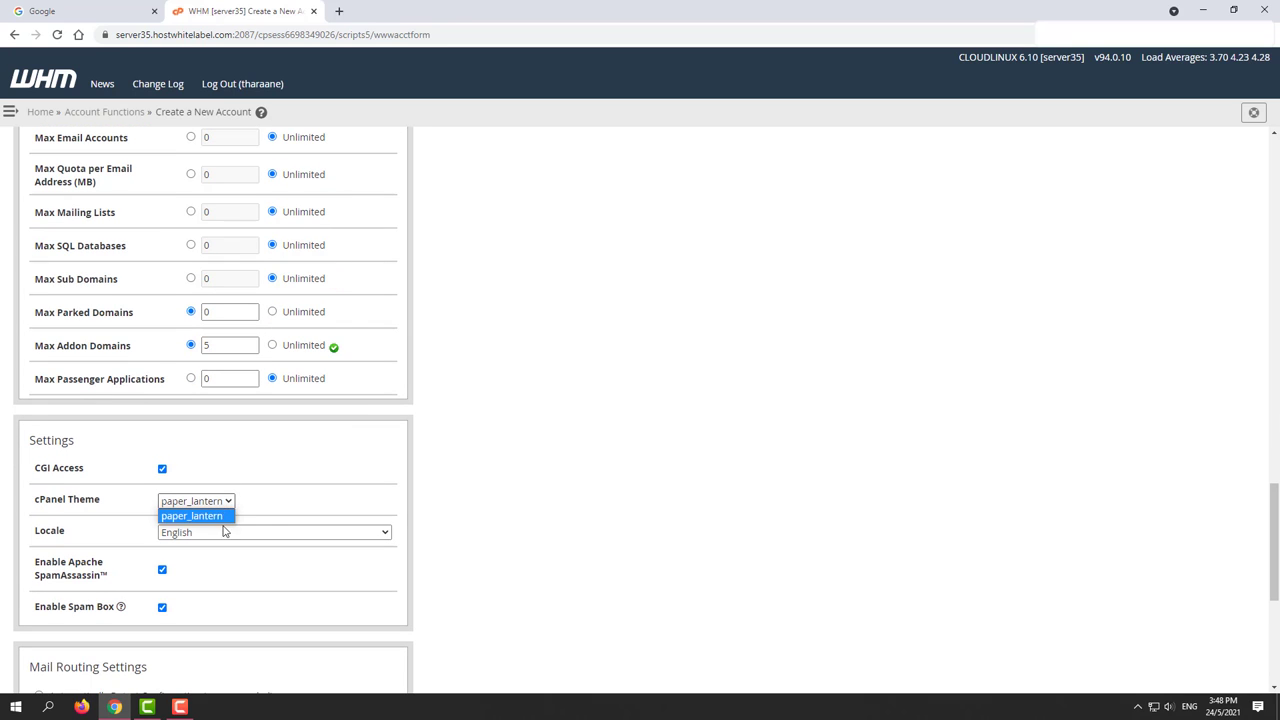
click(551, 459)
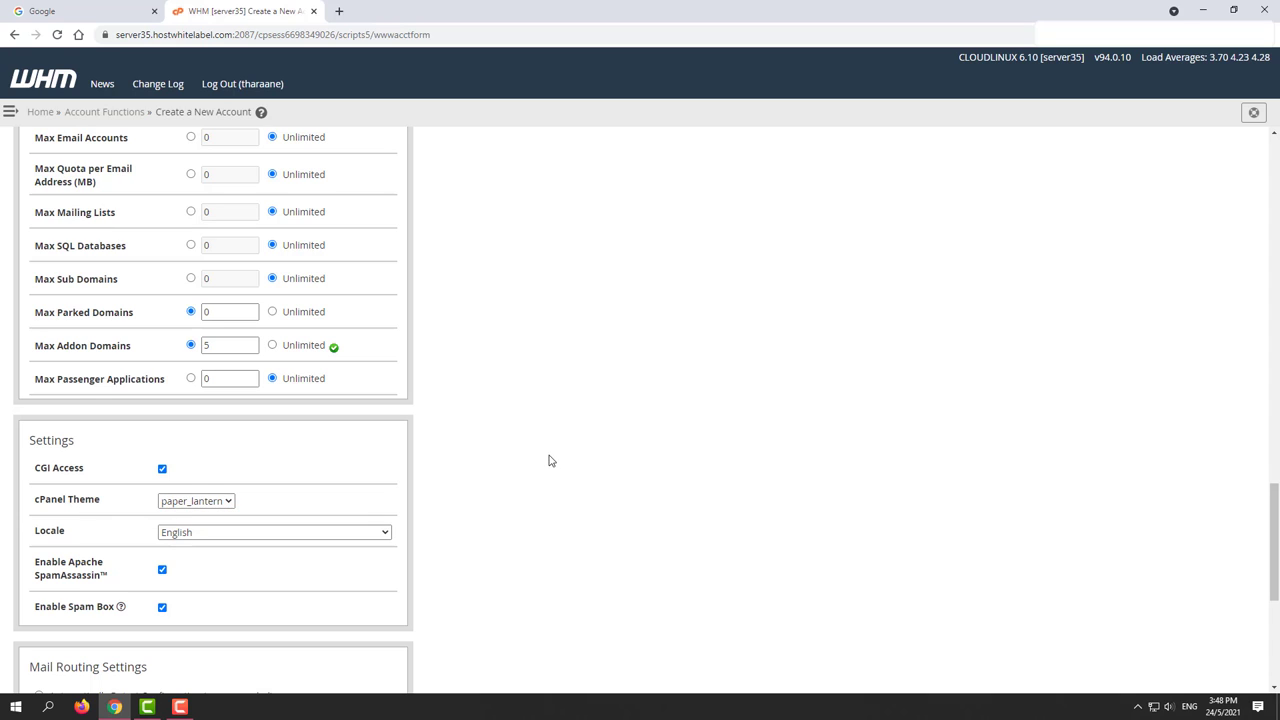
click(385, 533)
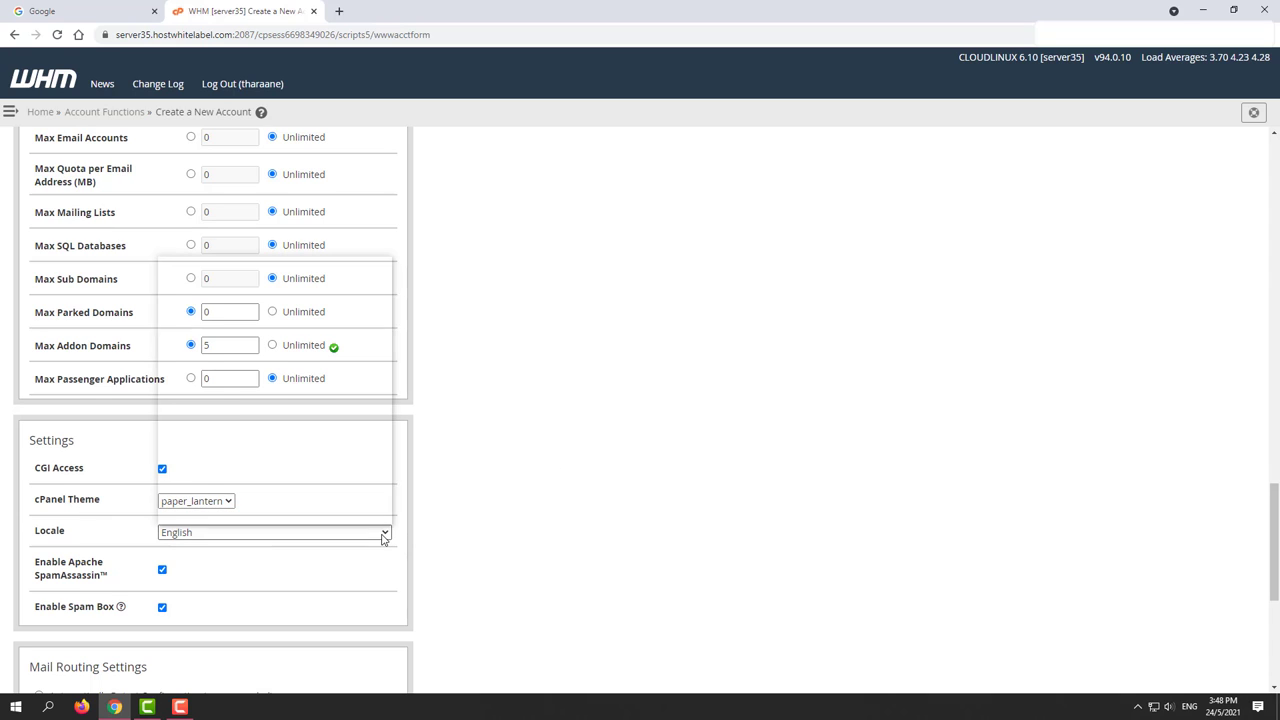
click(501, 459)
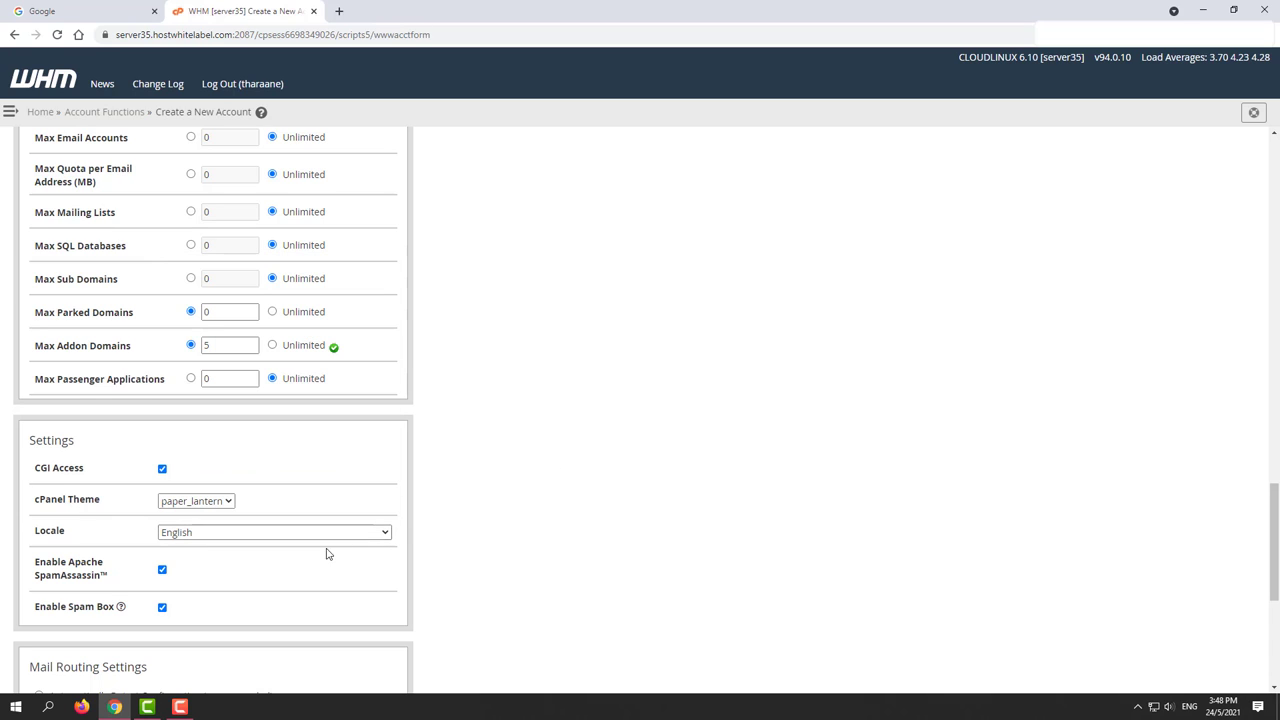
click(352, 533)
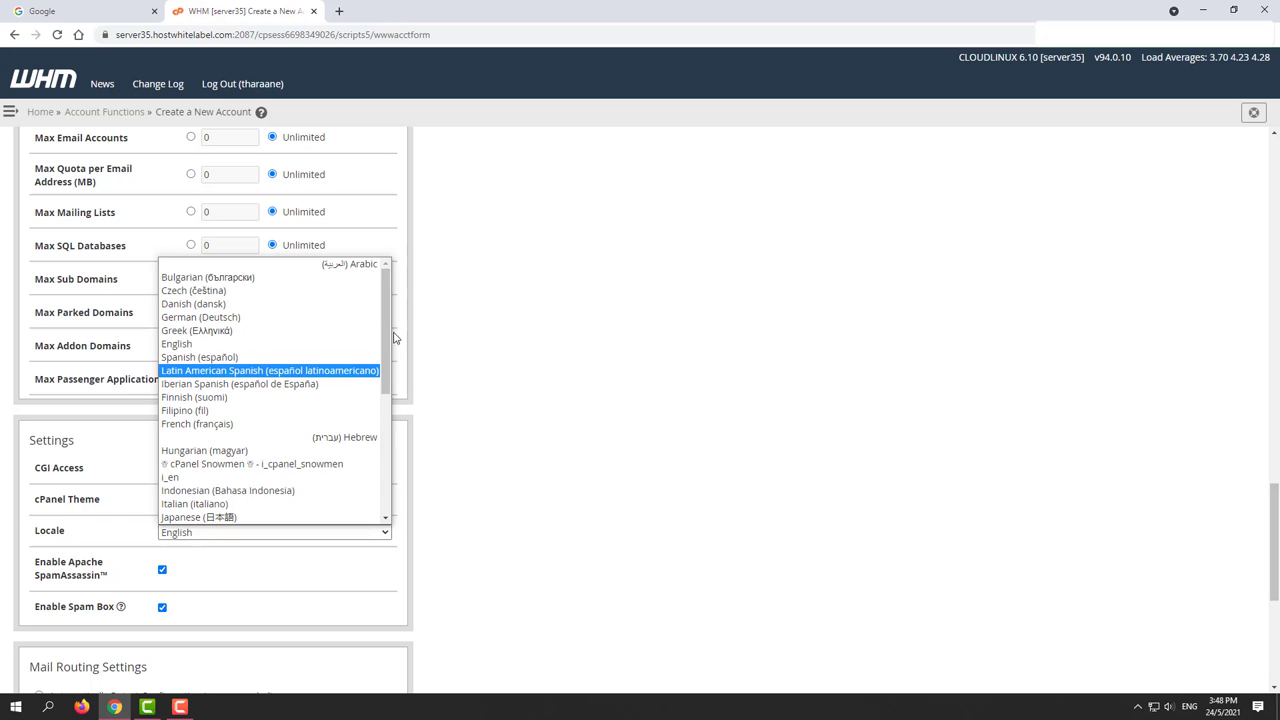
scroll(372, 429, down, 4)
scroll(370, 430, down, 2)
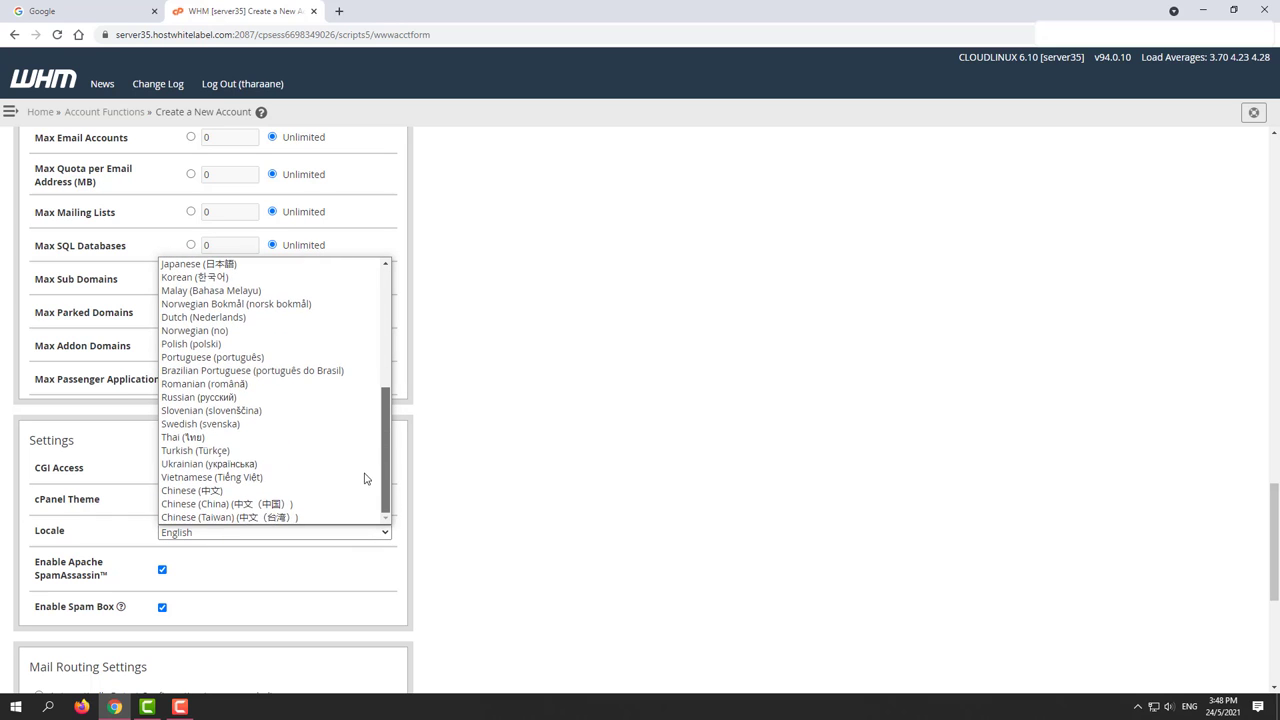
scroll(372, 400, up, 4)
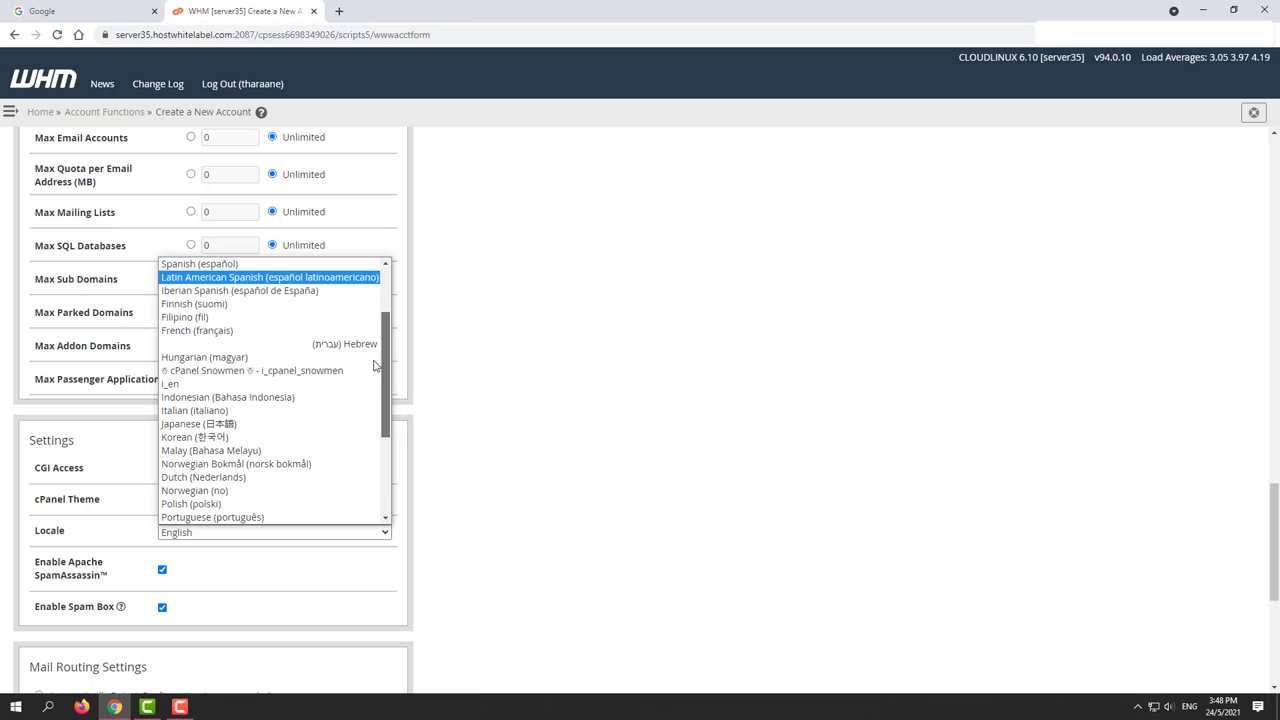
scroll(374, 366, up, 2)
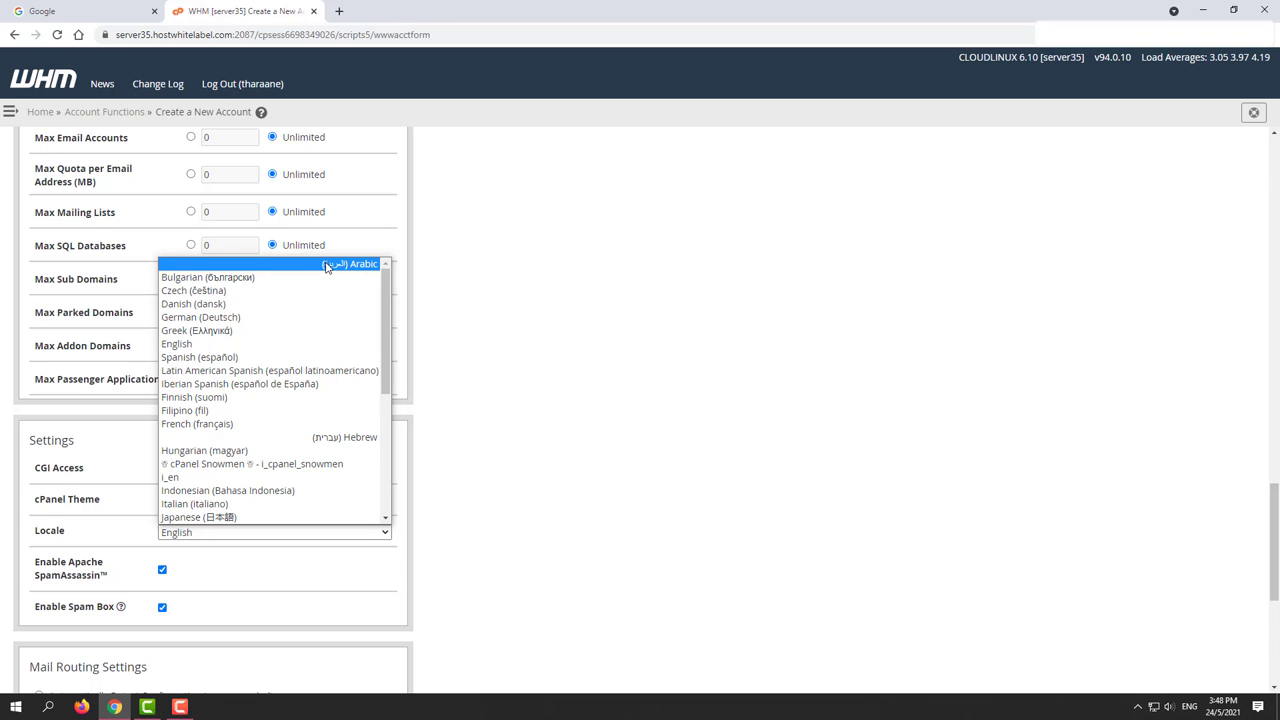
click(490, 288)
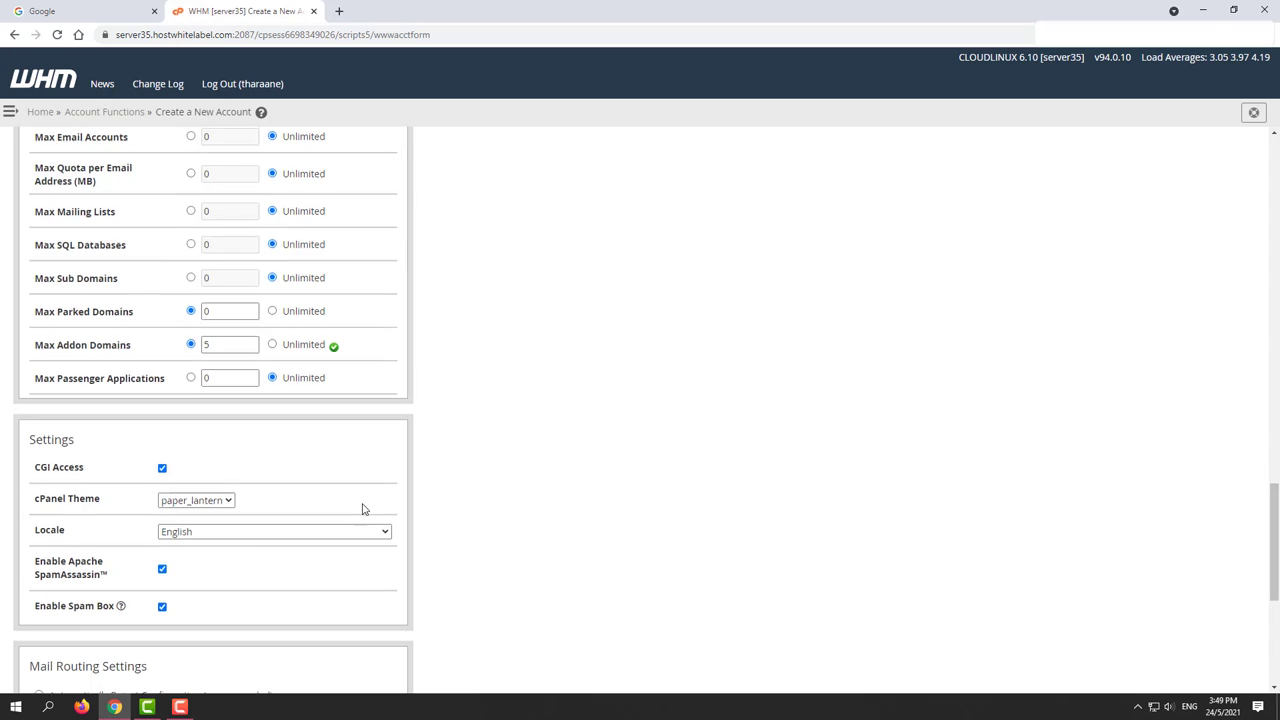
Step: Select Automatically Detect Configuration (recommended) under Mail Routing Settings
scroll(63, 434, down, 3)
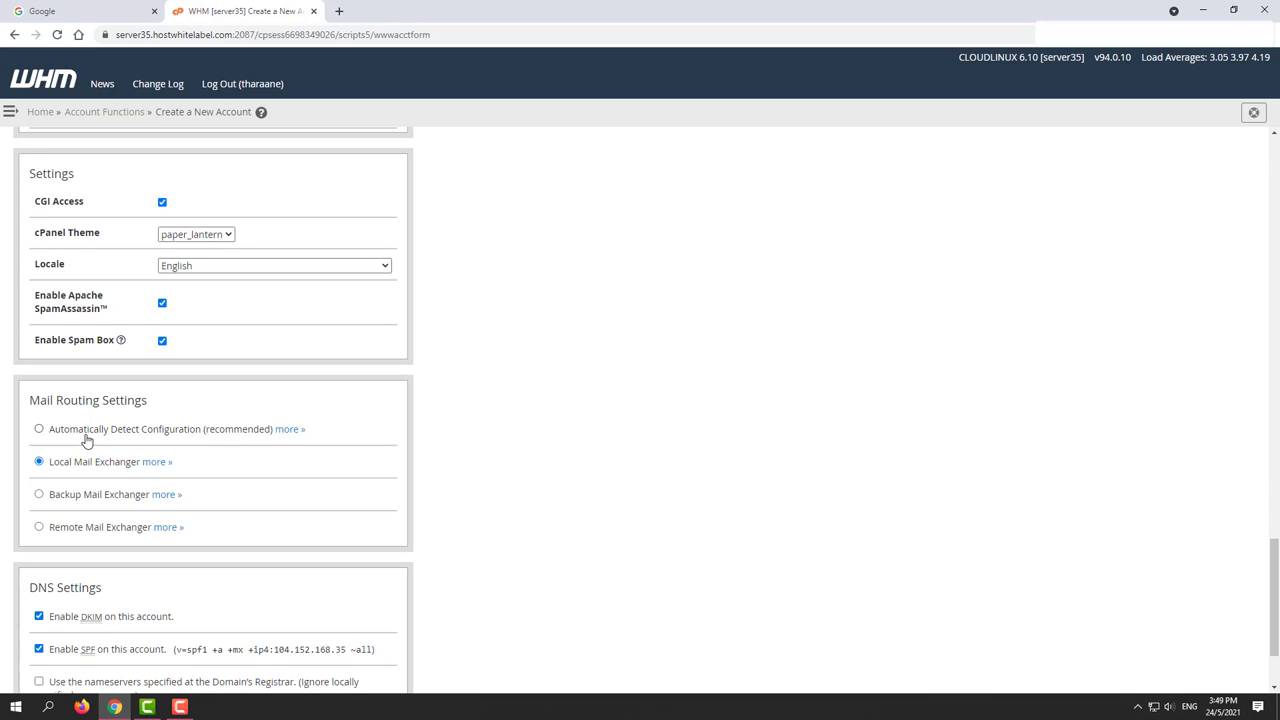
click(79, 437)
double_click(236, 429)
click(236, 429)
scroll(55, 466, down, 2)
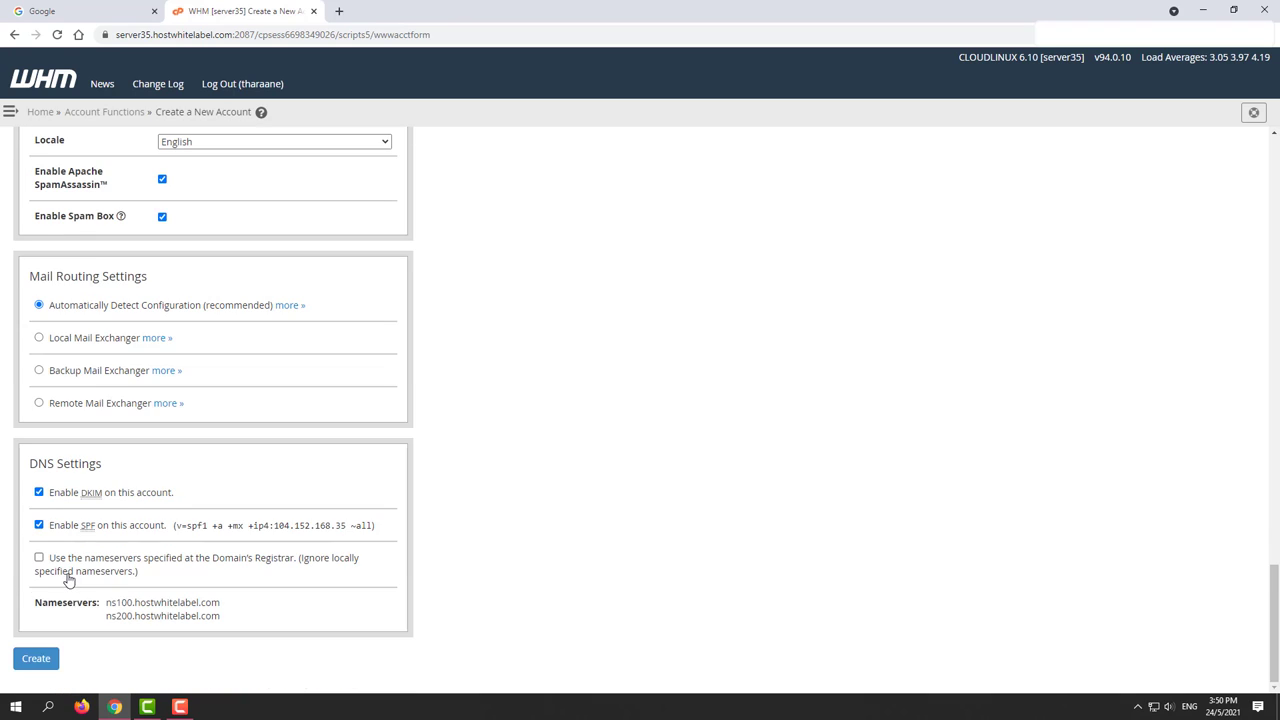
drag(124, 602, 220, 602)
triple_click(143, 602)
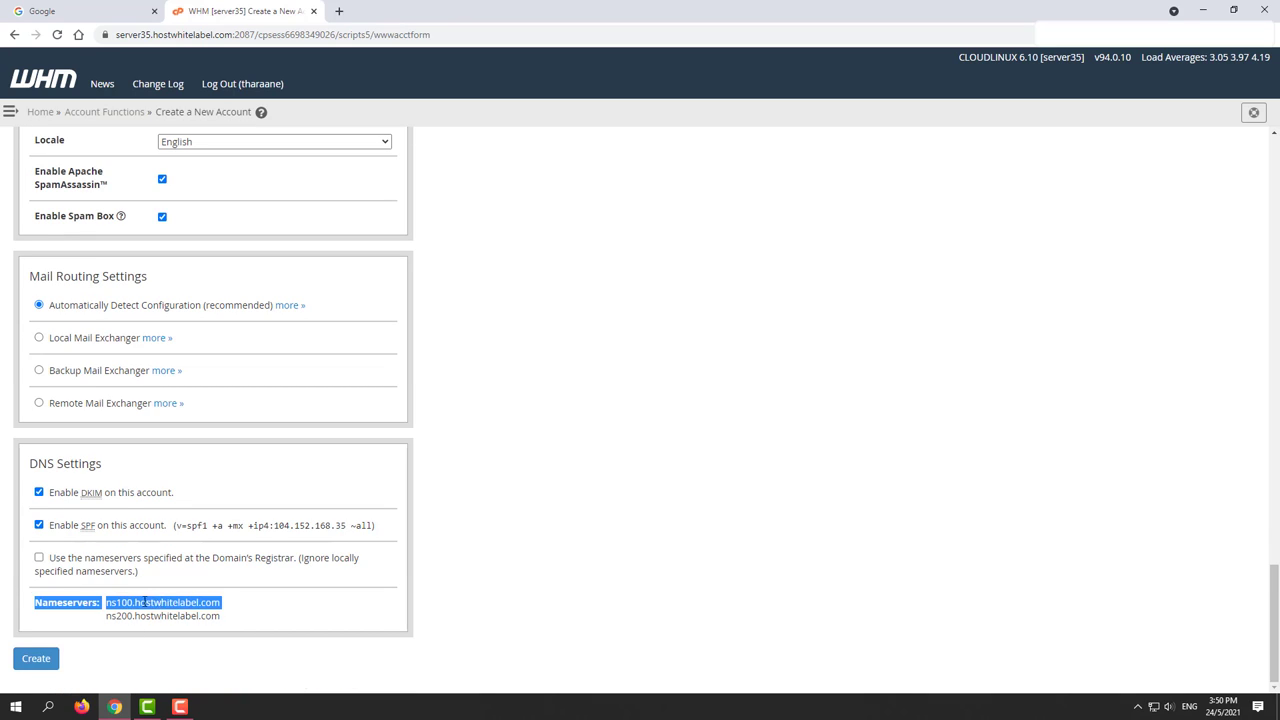
drag(143, 602, 185, 615)
triple_click(185, 615)
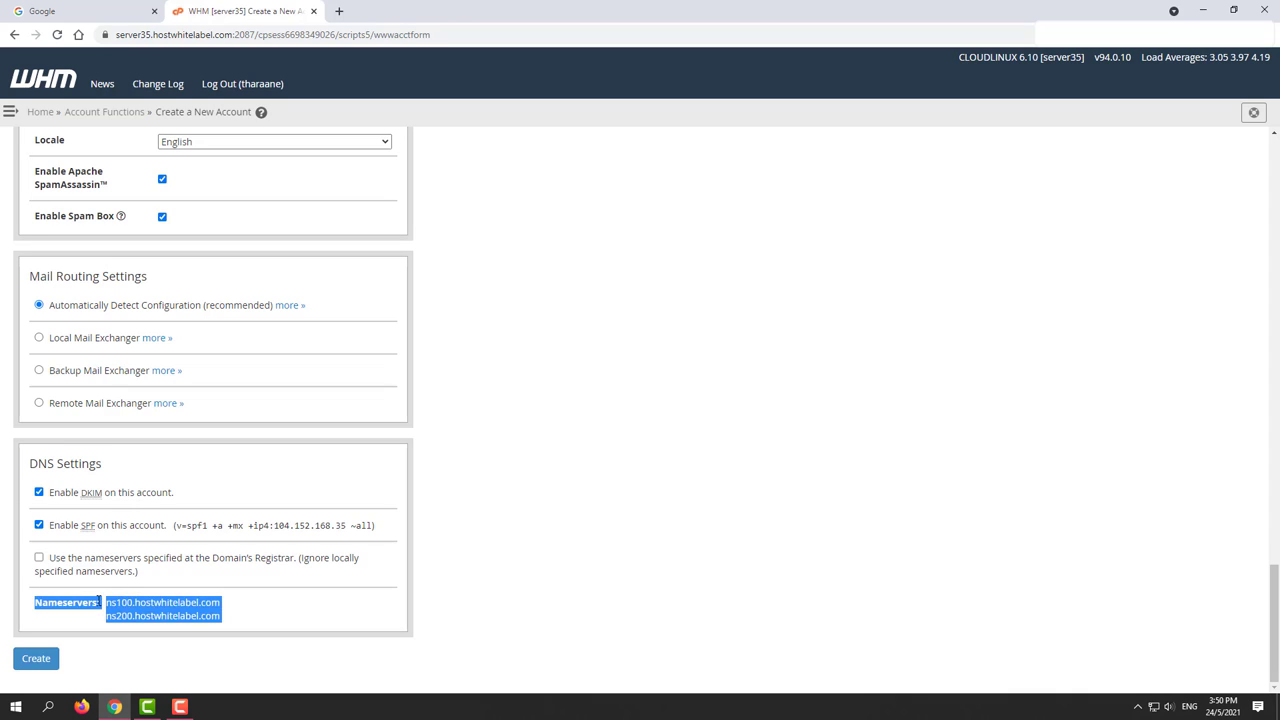
click(67, 598)
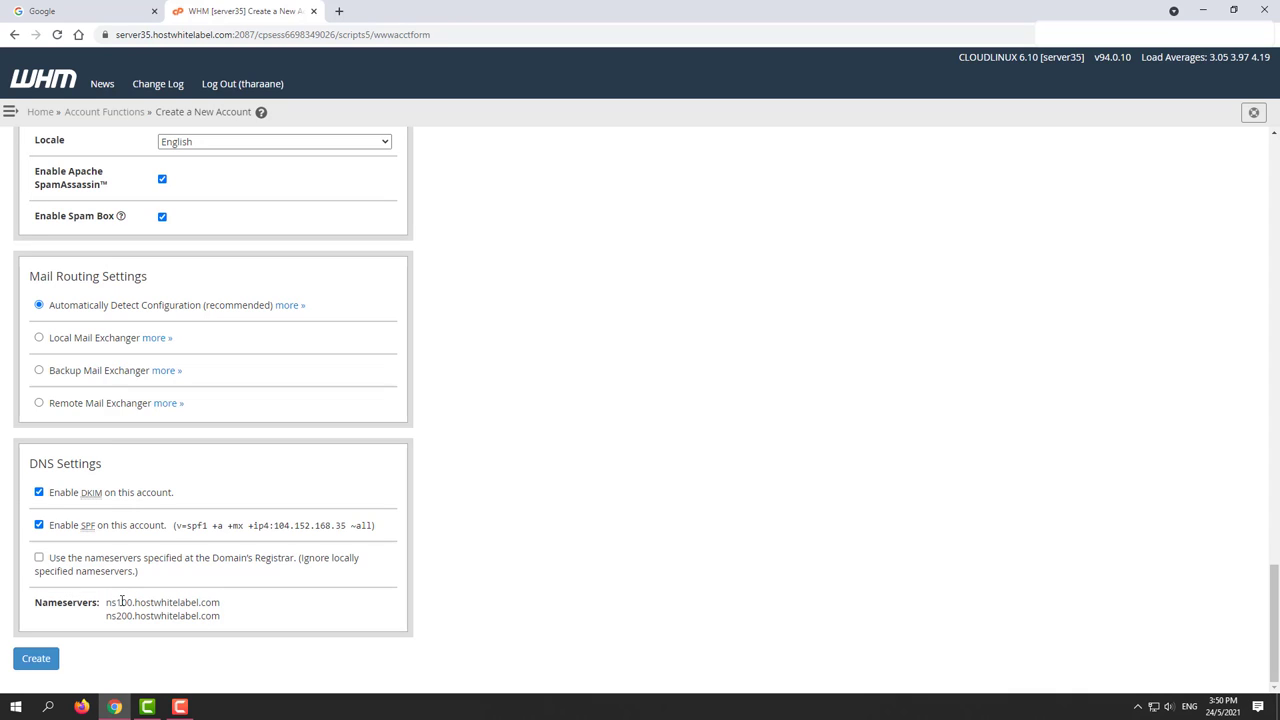
drag(104, 602, 220, 602)
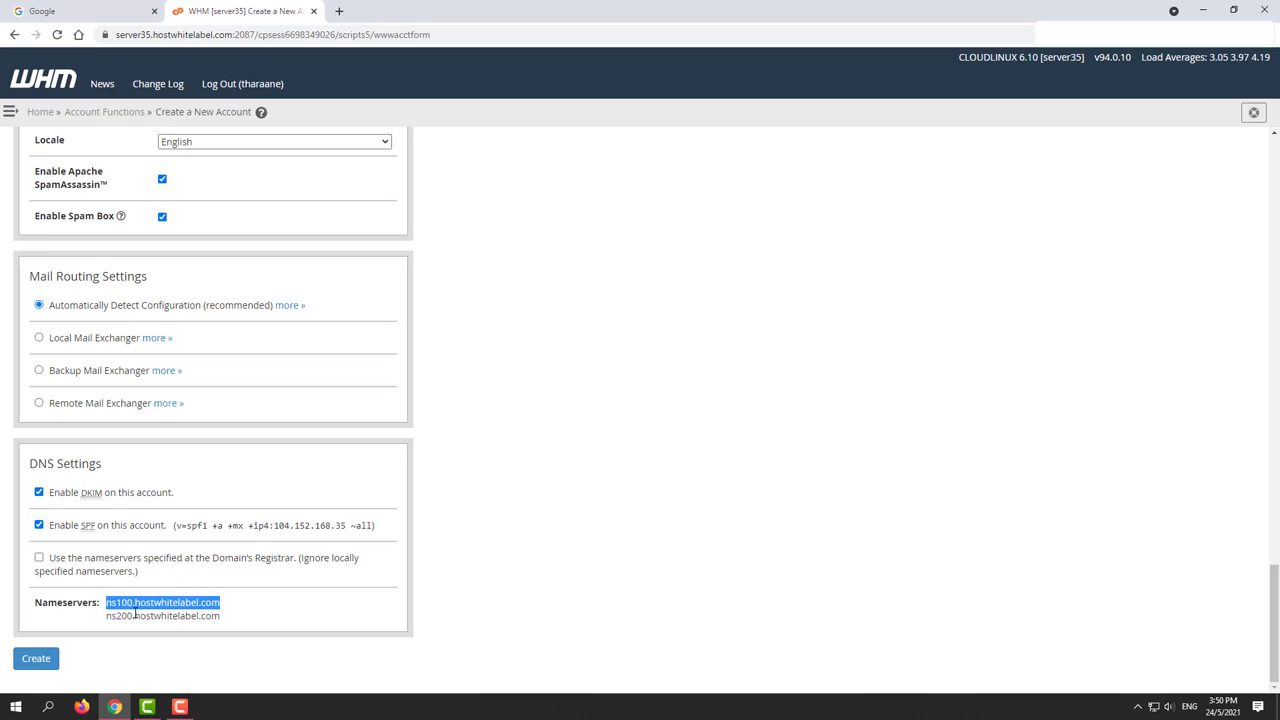
click(476, 493)
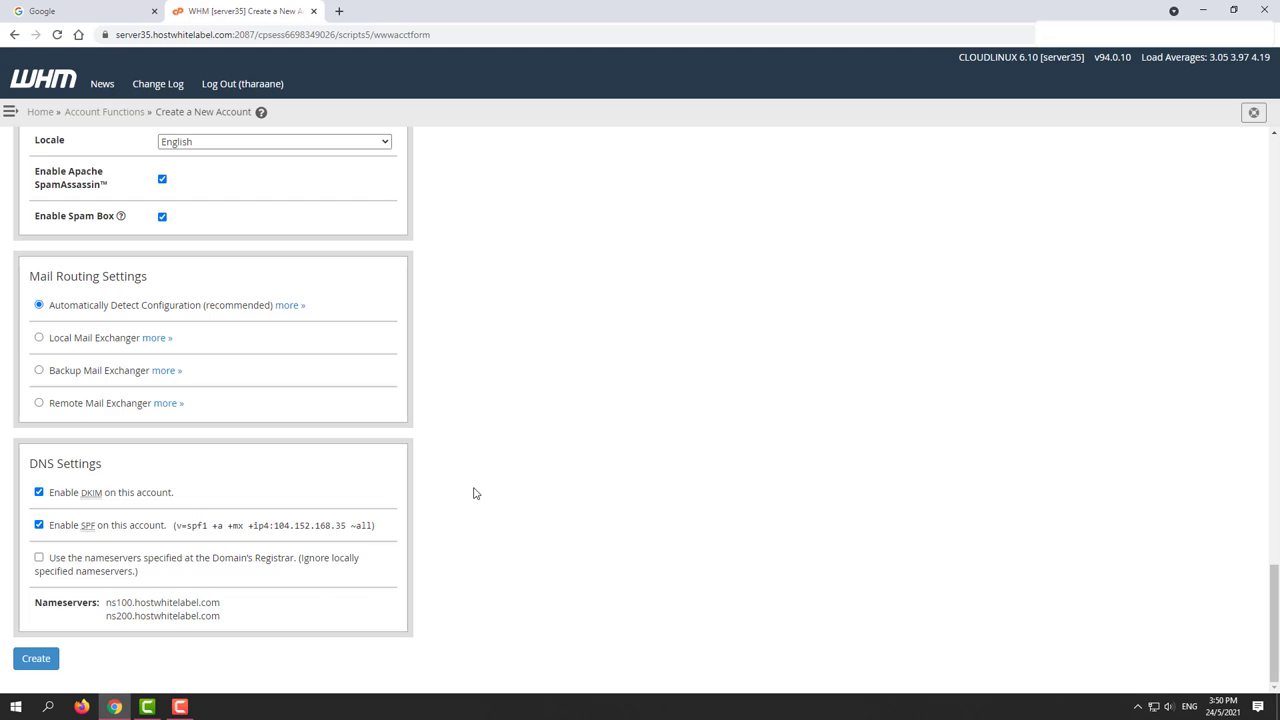
scroll(475, 492, up, 4)
scroll(246, 489, down, 4)
Step: Submit the Create a New Account form to create the yusuf.com account
click(35, 659)
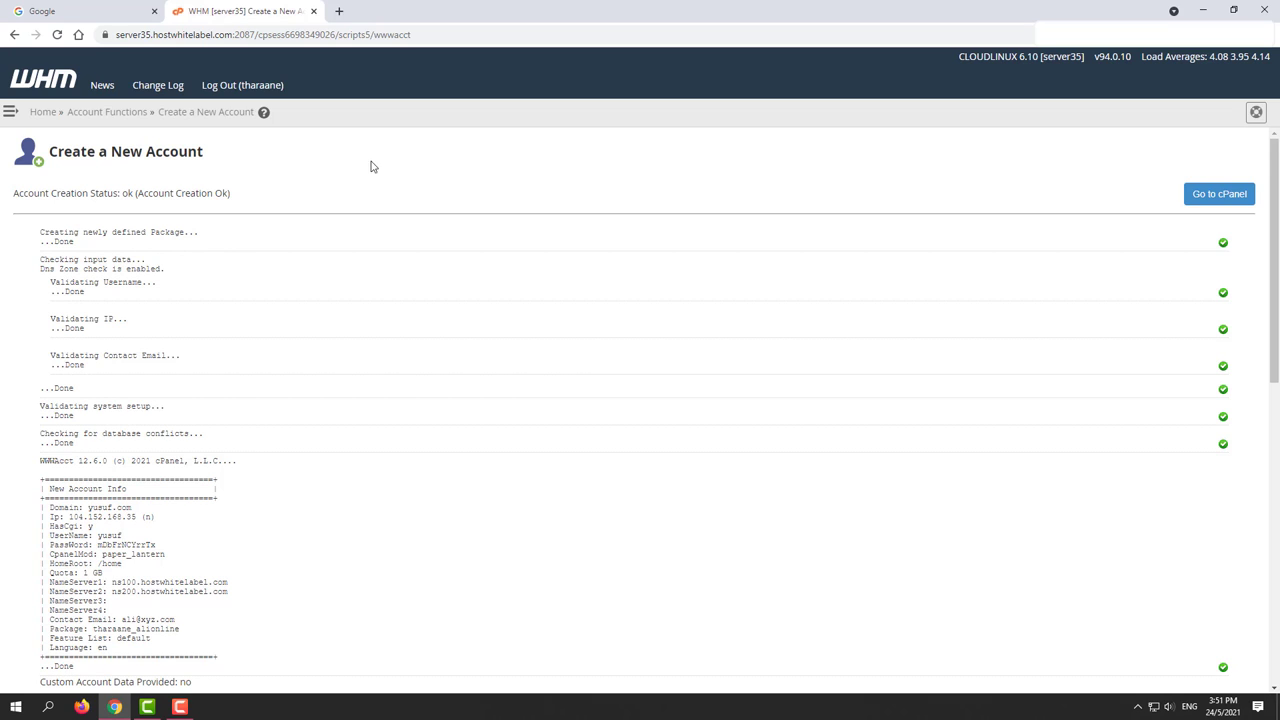
Step: Copy the account info from the WHM report and paste it into Google Translate
click(339, 11)
click(231, 11)
drag(68, 507, 160, 553)
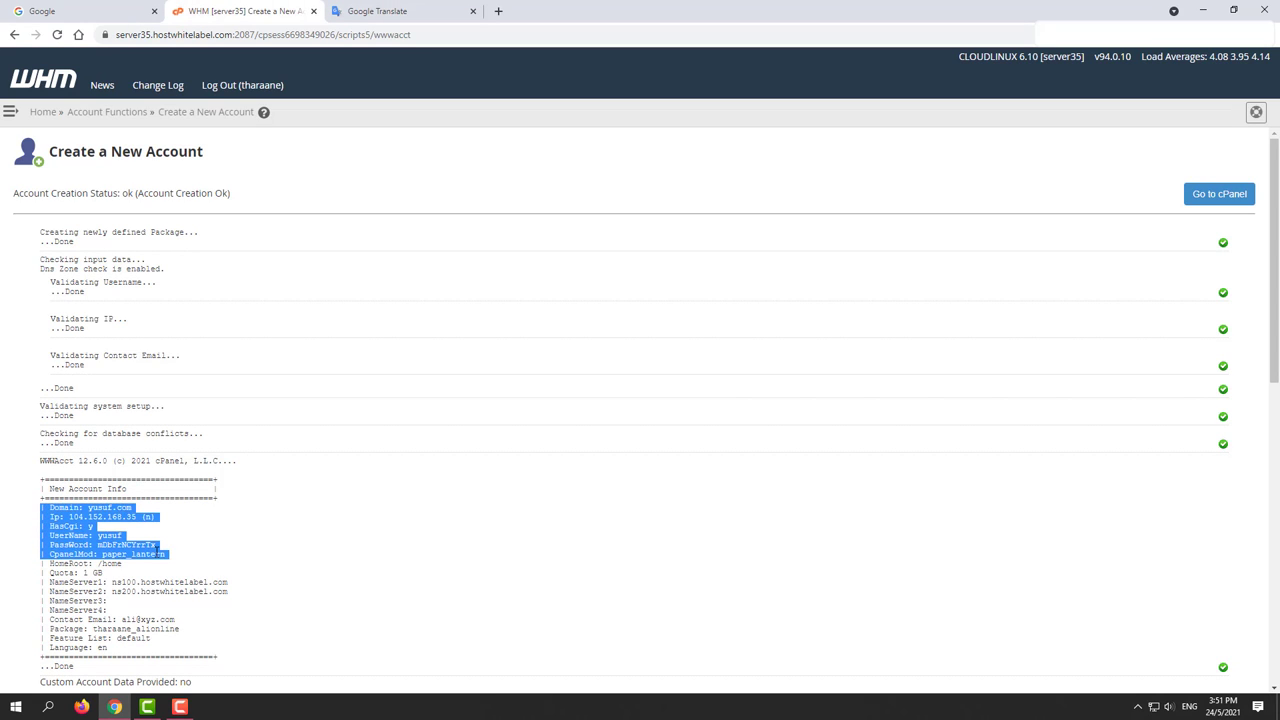
right_click(158, 554)
click(228, 563)
click(371, 11)
right_click(275, 211)
click(307, 312)
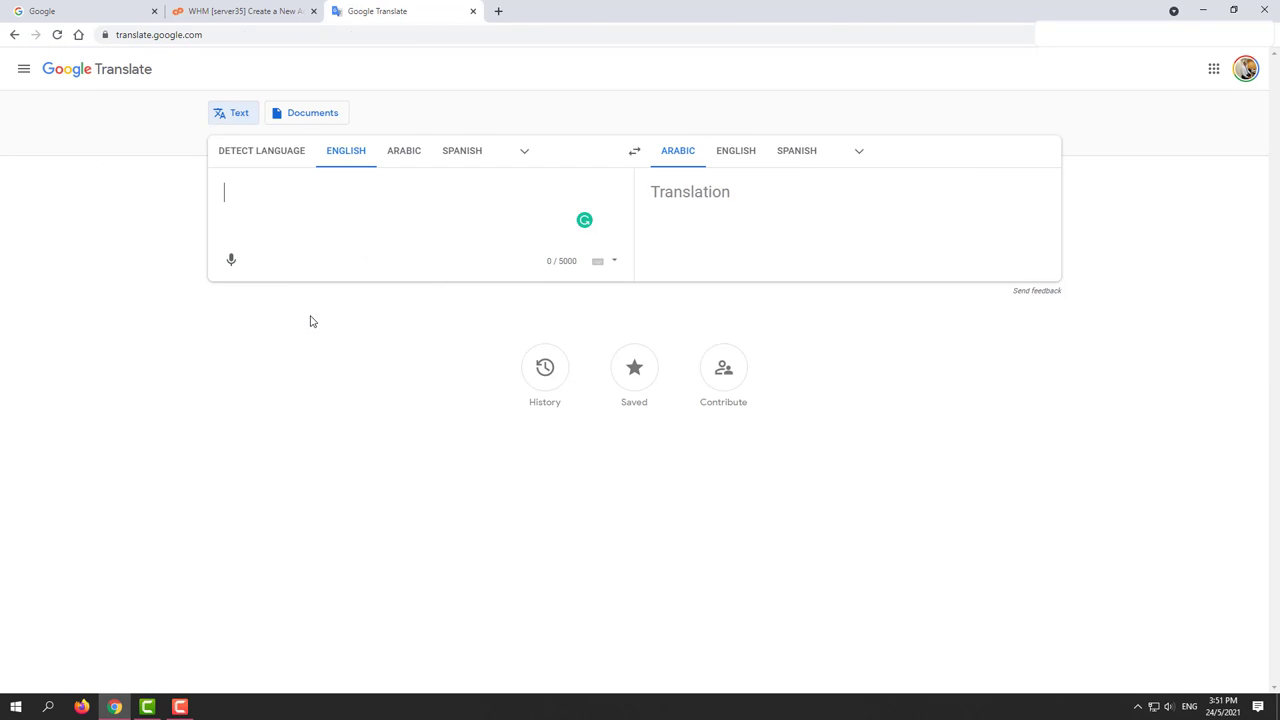
Step: Delete the Ip, HasCgi and CpanelMod lines from the pasted notes
drag(293, 233, 197, 213)
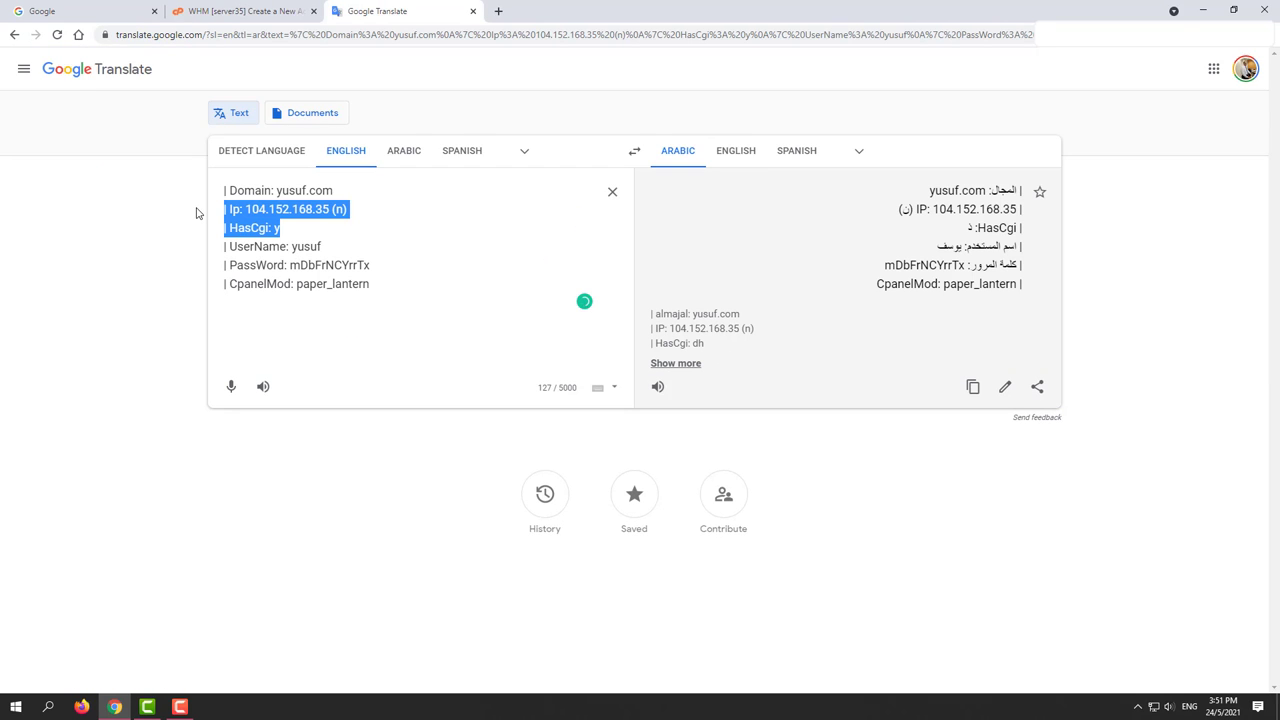
key(BackSpace)
key(Return)
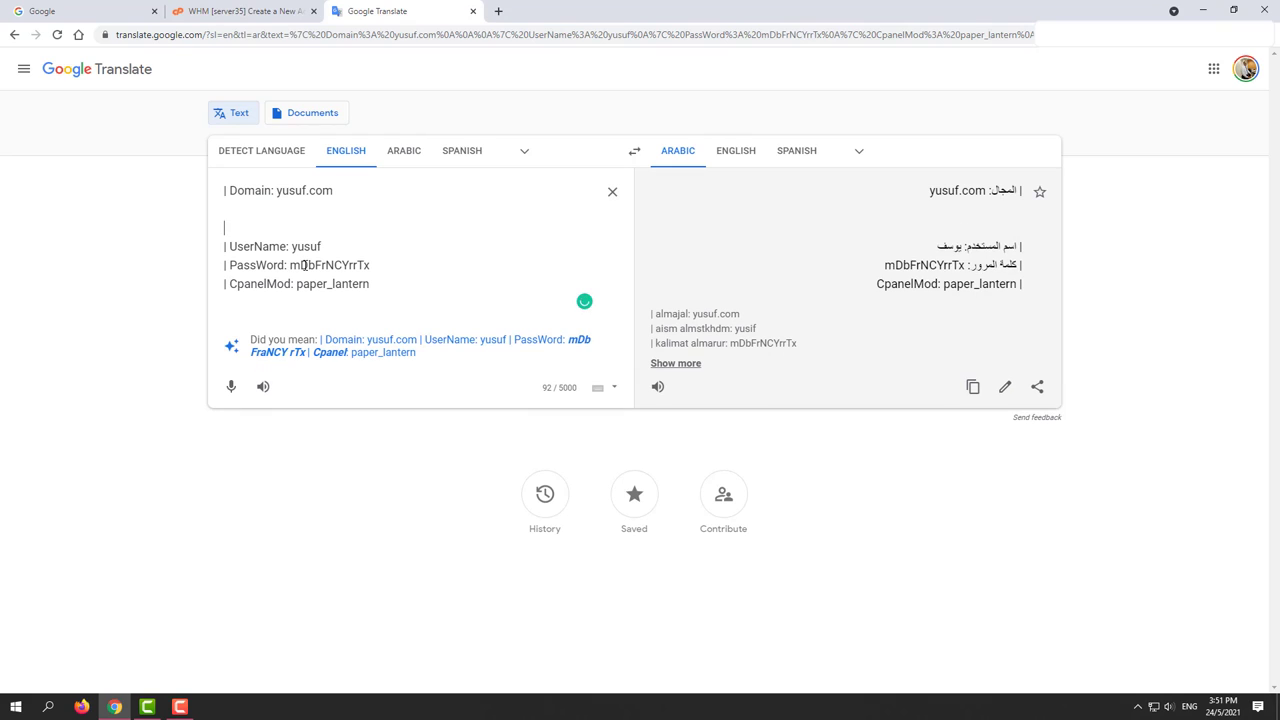
drag(386, 288, 178, 292)
key(BackSpace)
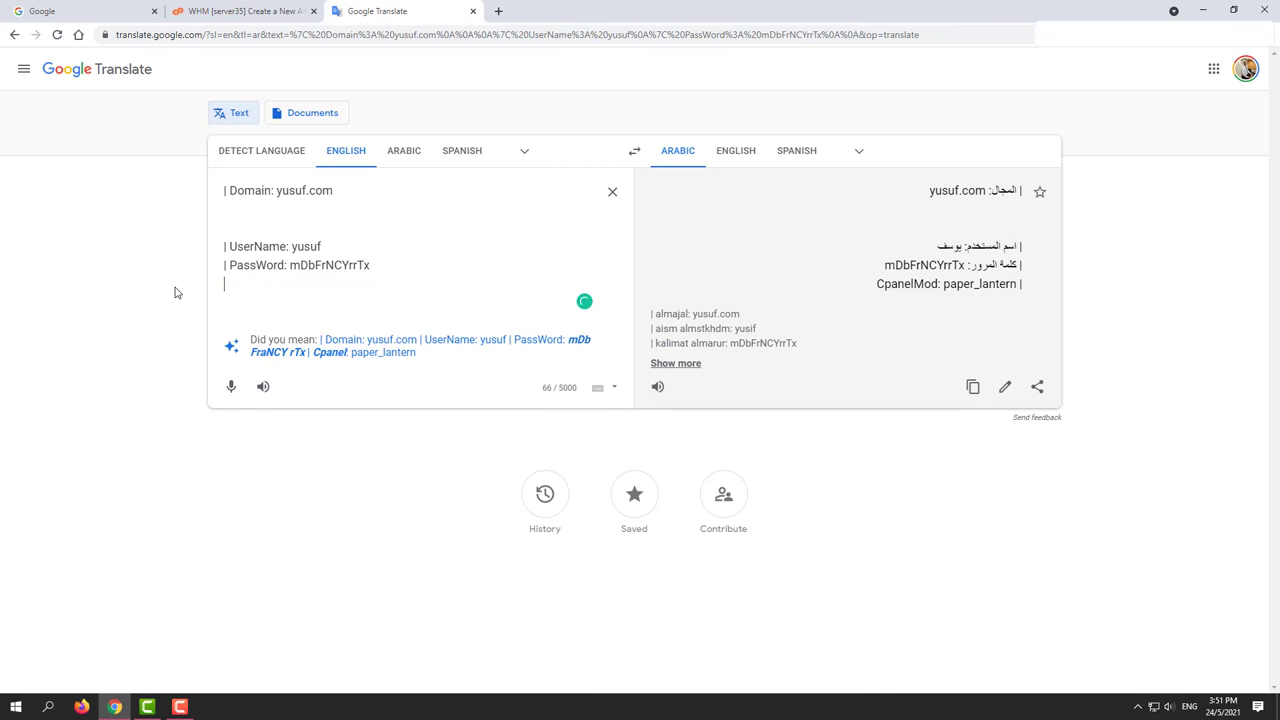
Step: Remove the leading bars before the Domain, UserName and PassWord lines
drag(231, 246, 200, 268)
key(BackSpace)
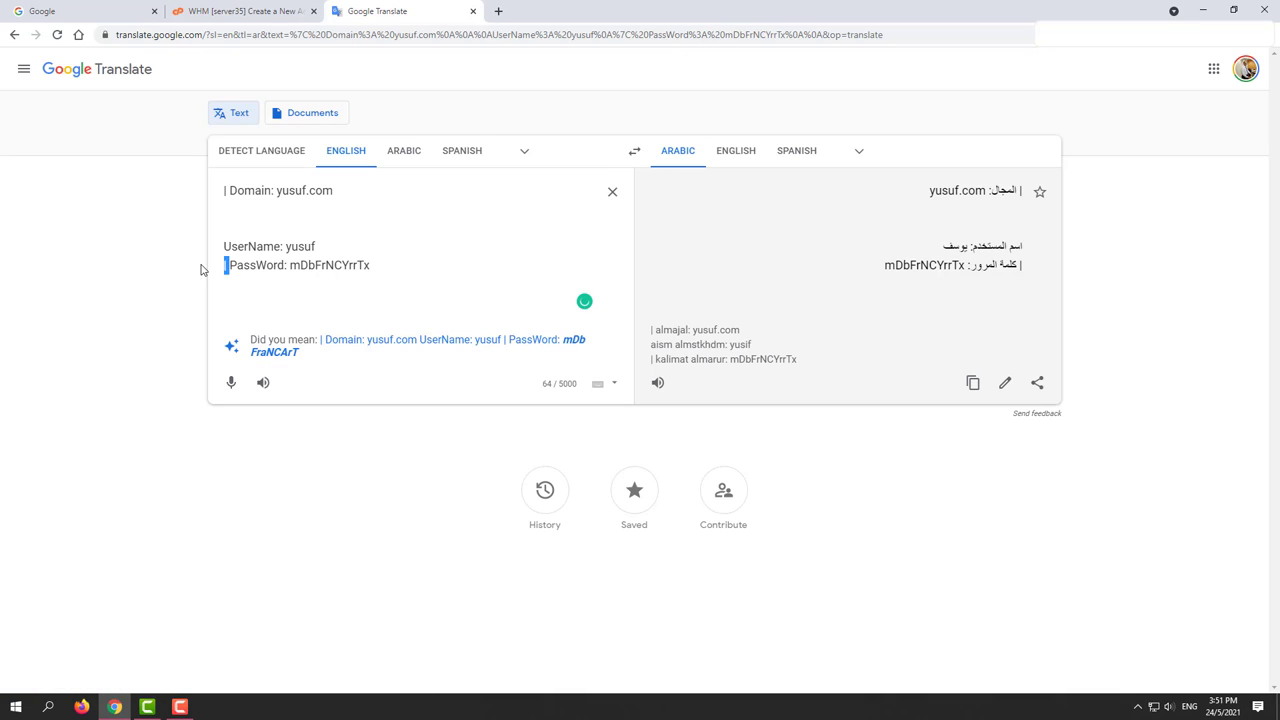
key(BackSpace)
drag(230, 191, 213, 200)
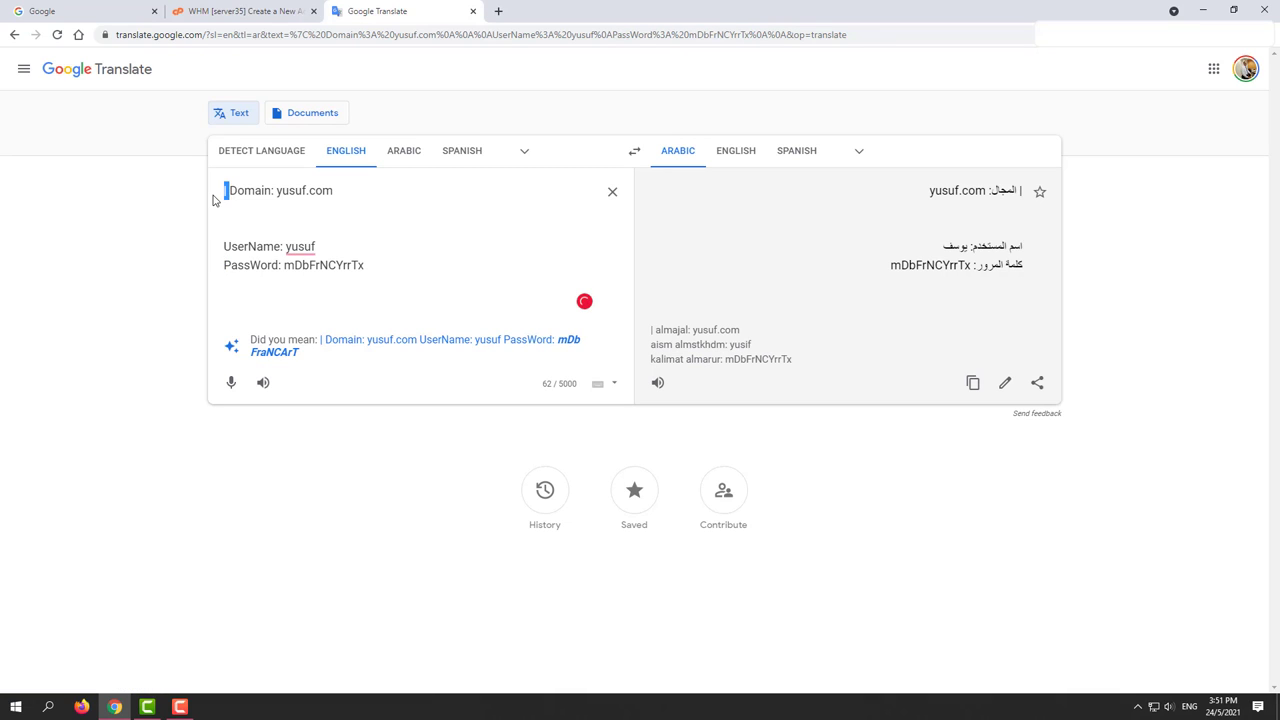
key(BackSpace)
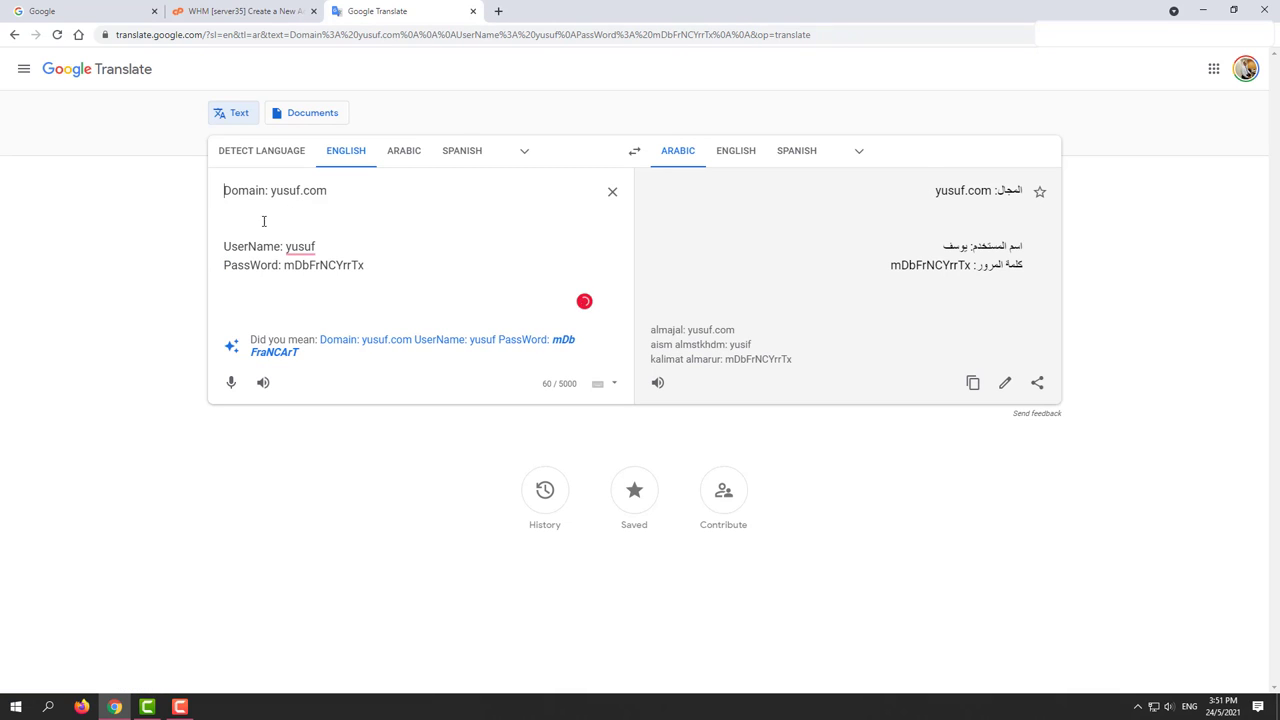
click(263, 221)
click(280, 13)
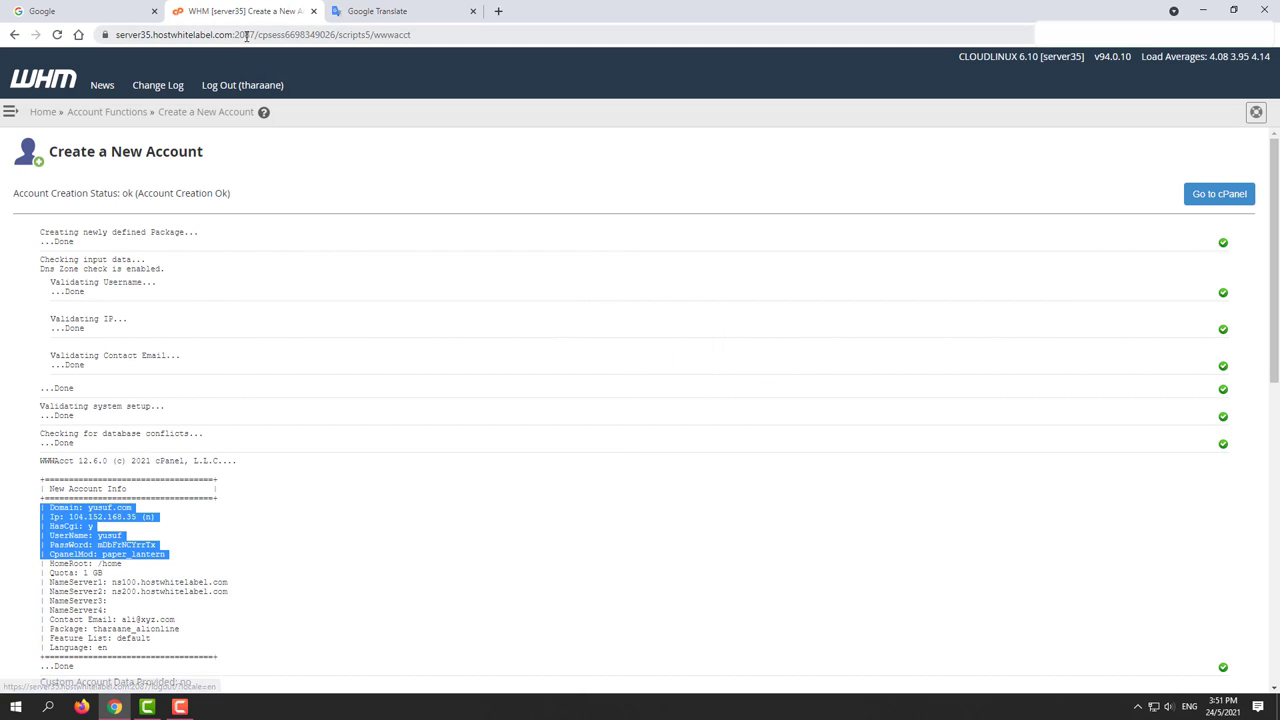
Step: Paste the WHM server address into the notes and change its port from 2087 to 2083
drag(248, 34, 118, 36)
right_click(131, 40)
click(176, 129)
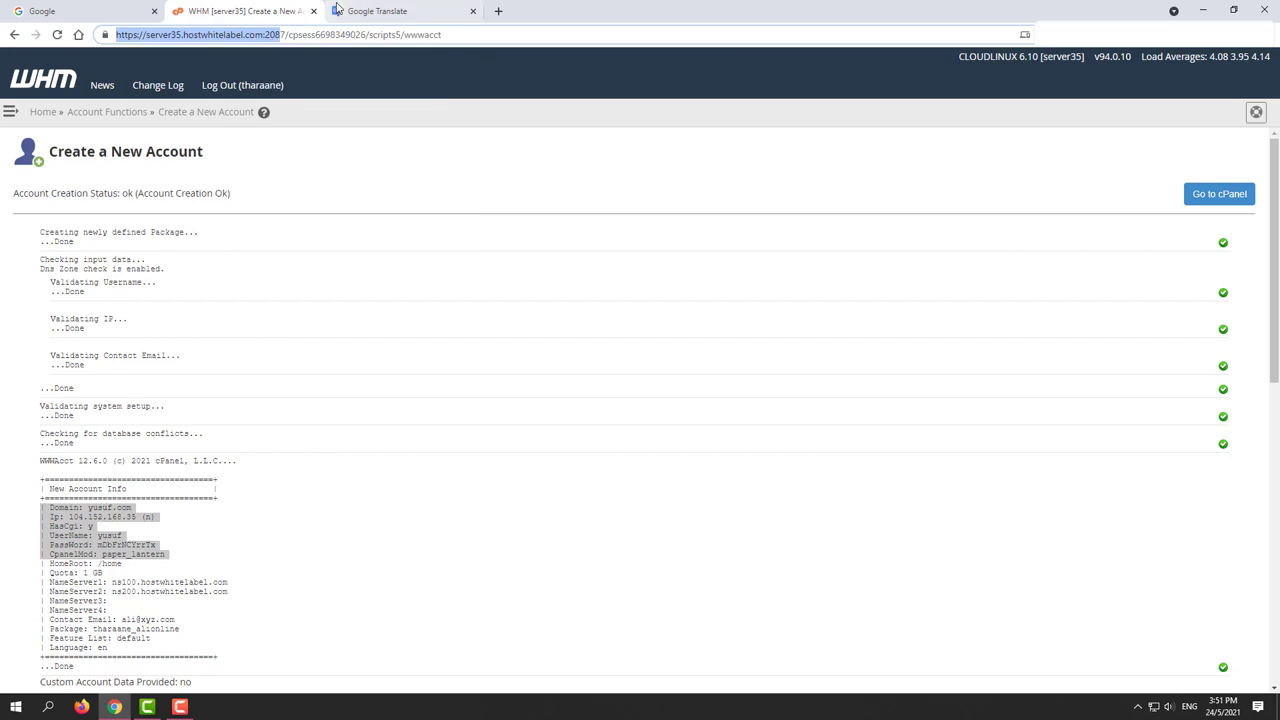
click(365, 11)
key(ctrl+v)
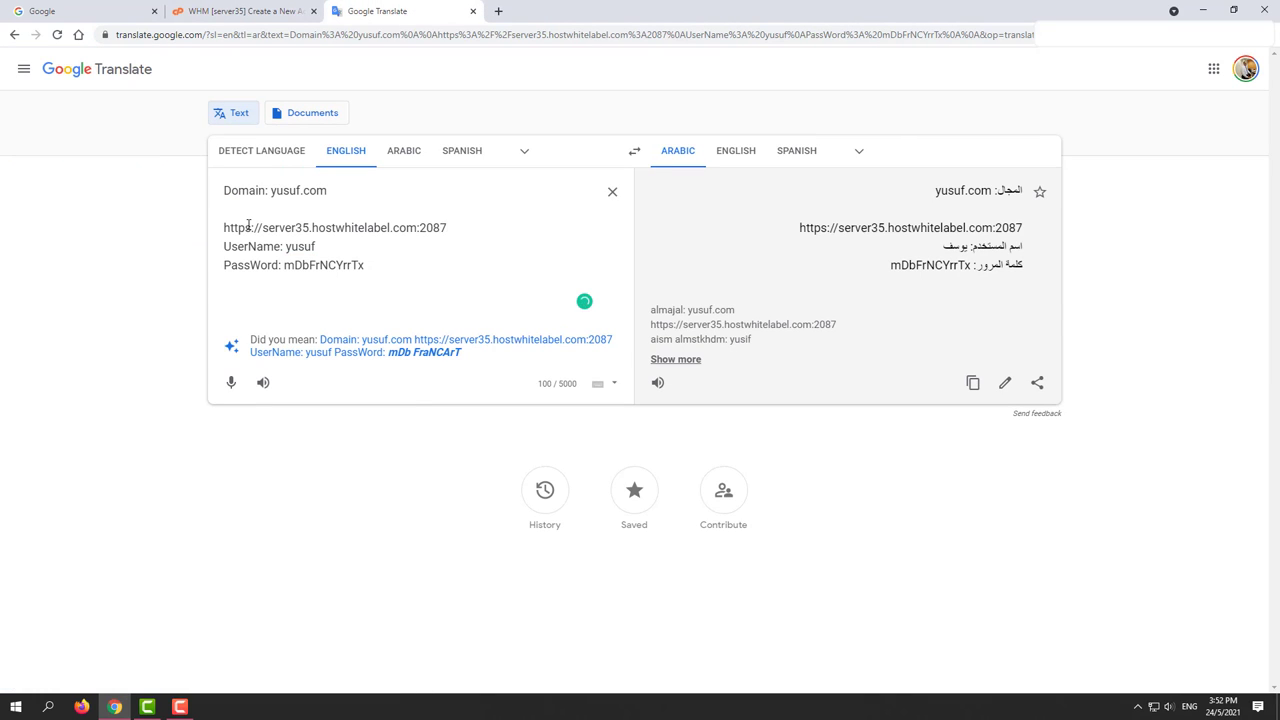
key(BackSpace)
text(3)
Step: Return to the WHM account report and clear the highlighted selections
double_click(432, 228)
click(200, 11)
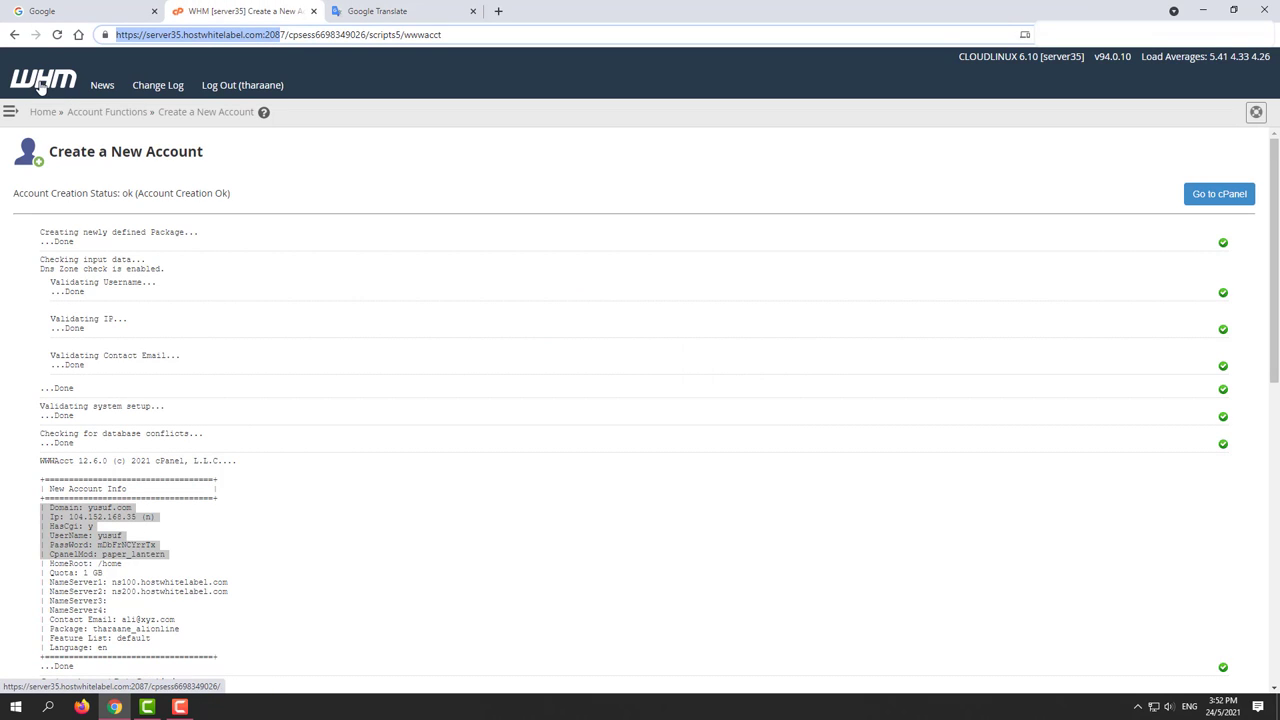
click(369, 12)
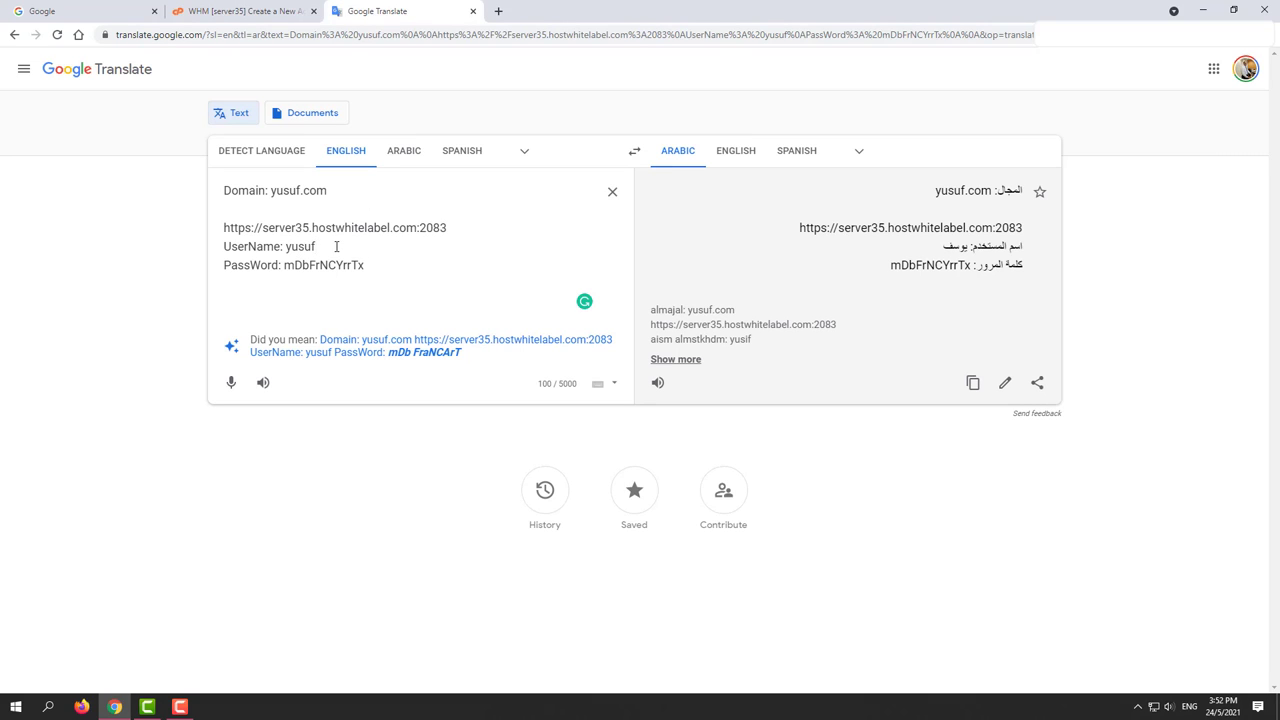
click(263, 209)
click(262, 11)
click(150, 424)
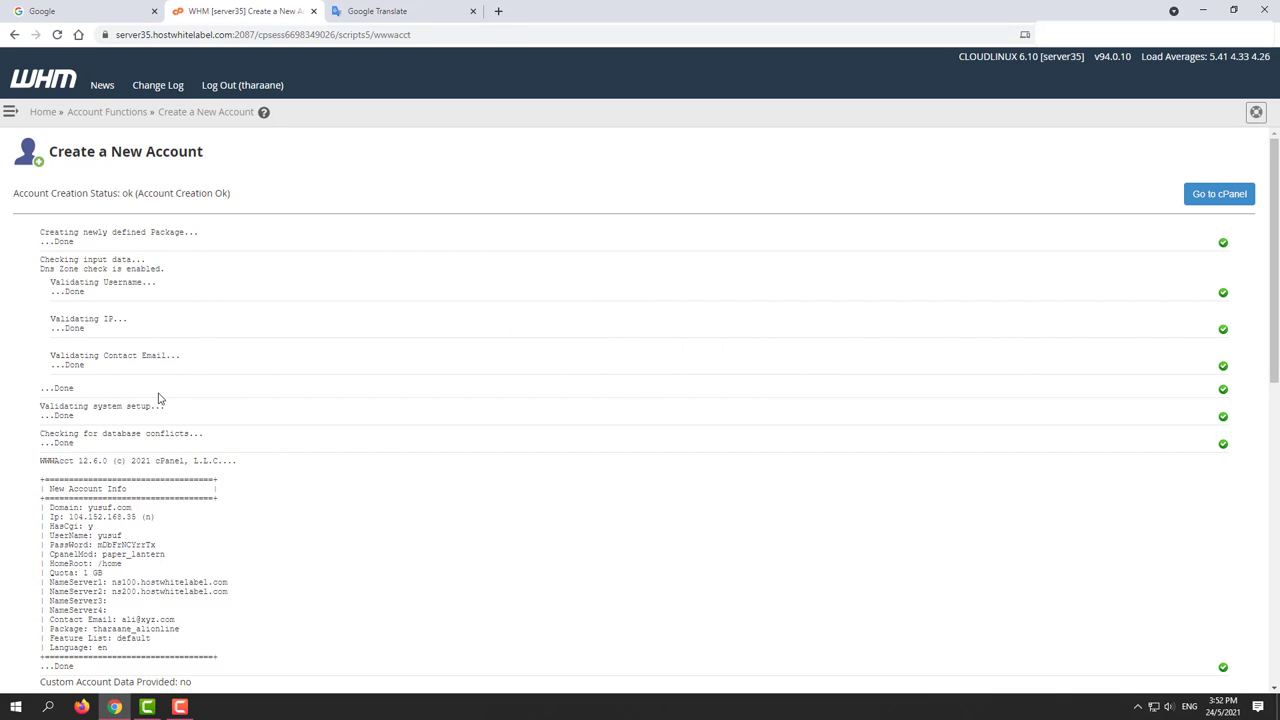
Step: Log out of WHM and load the cPanel login at server35.hostwhitelabel.com:2083
click(215, 92)
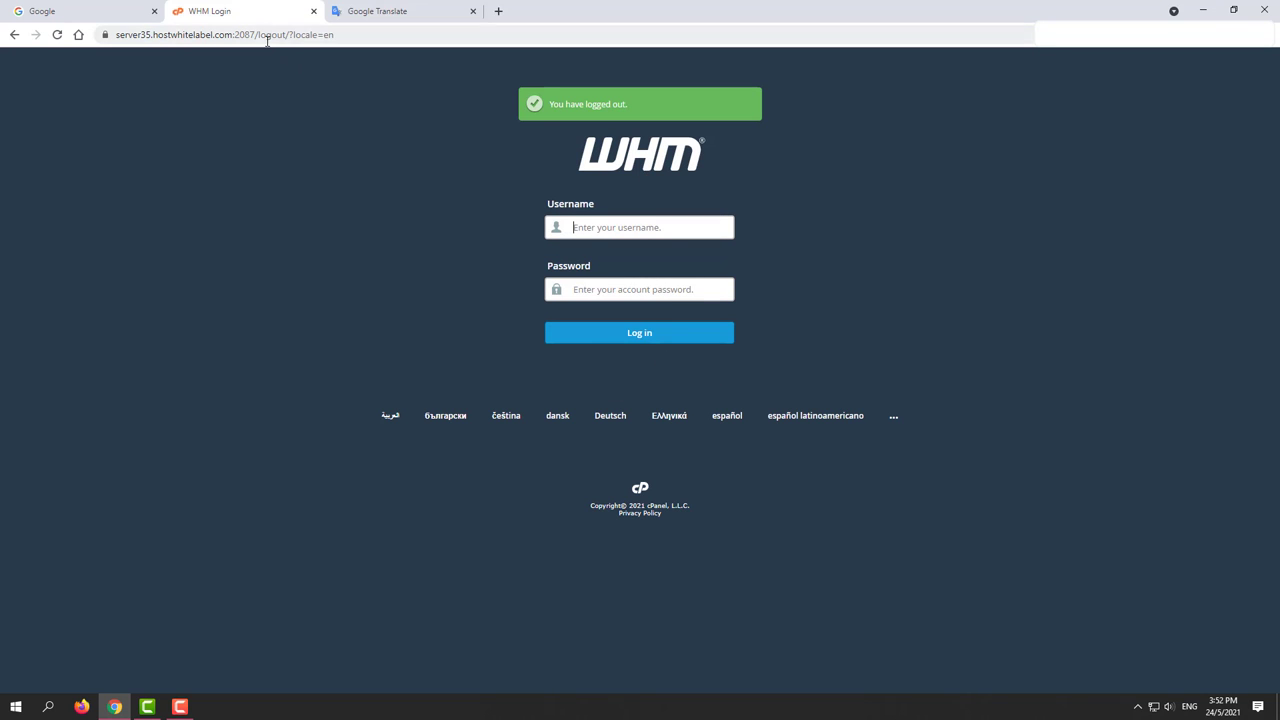
drag(250, 35, 457, 35)
text(3)
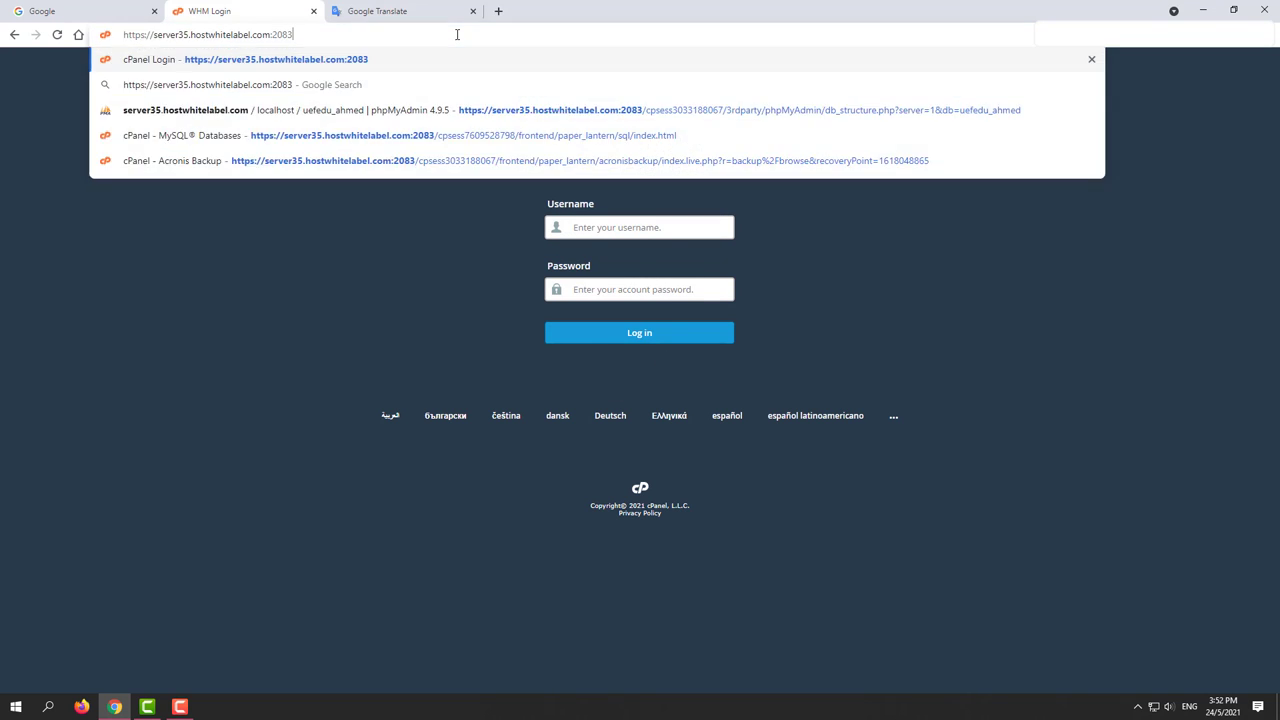
key(Return)
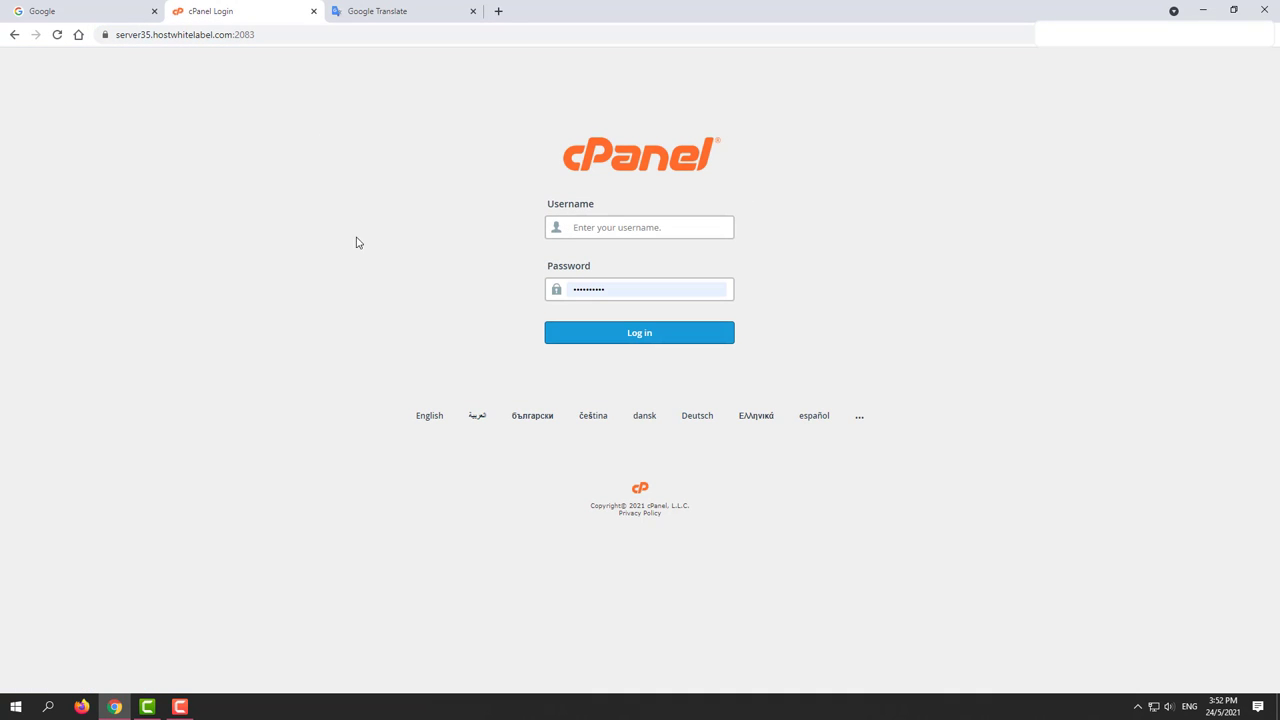
Step: Copy the new account's username from the Translate notes into the cPanel Username field
click(365, 16)
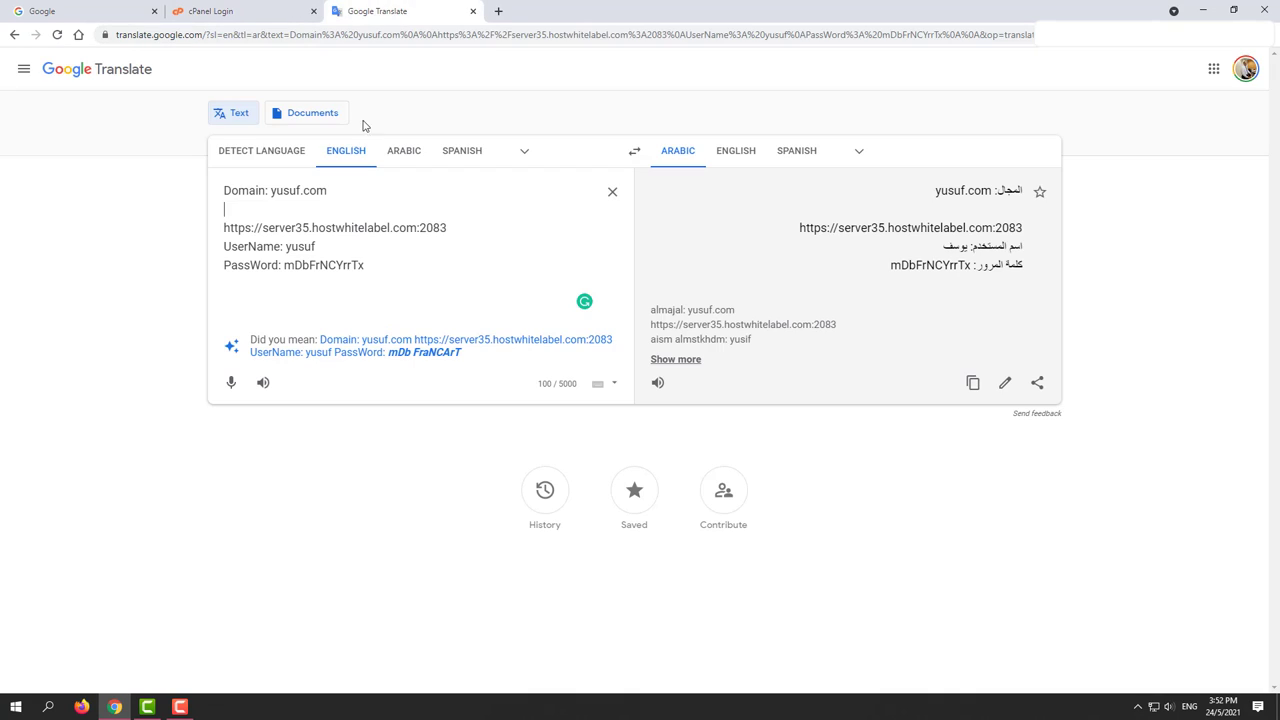
double_click(296, 247)
right_click(298, 247)
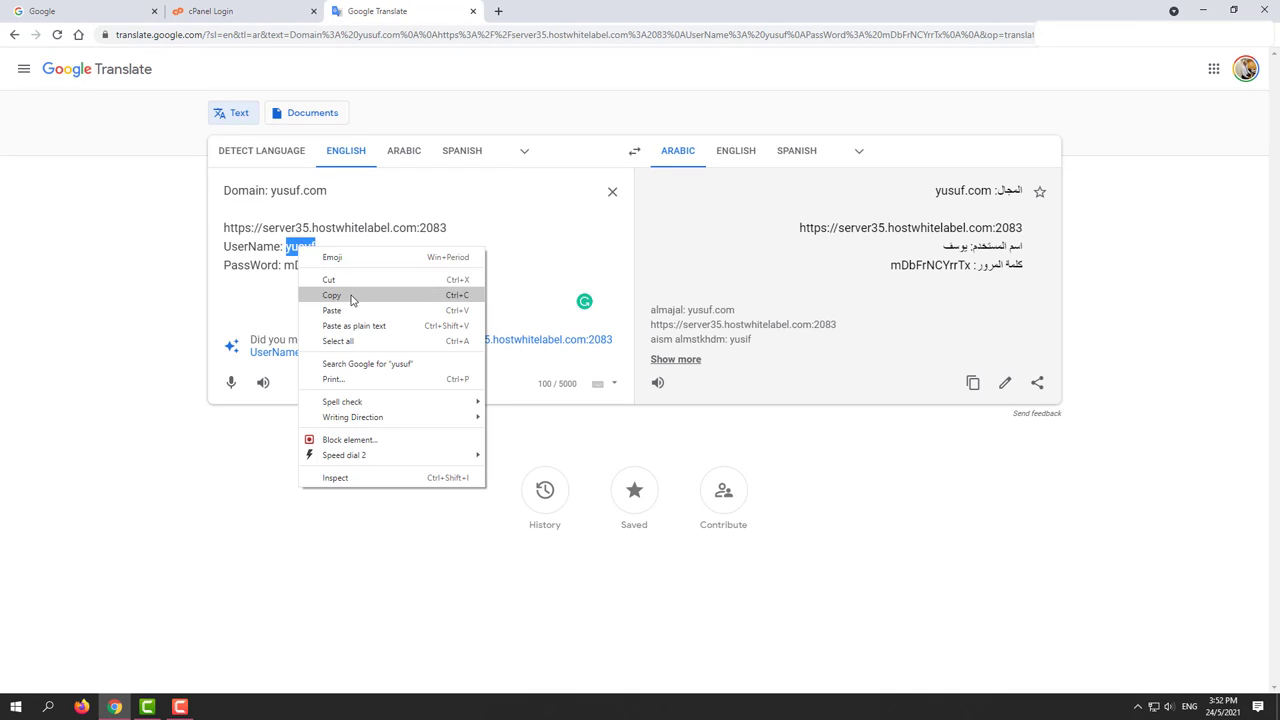
click(345, 292)
click(283, 20)
click(600, 227)
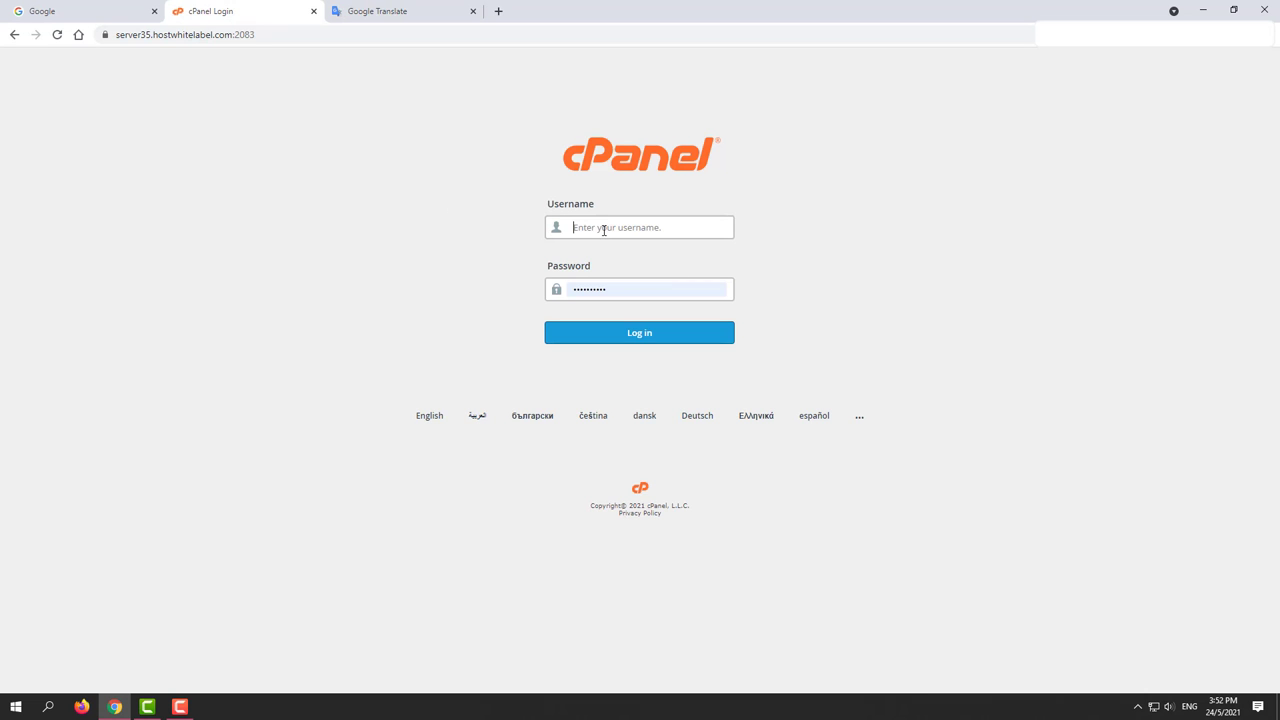
right_click(603, 233)
click(648, 336)
Step: Select and copy the new account's password from the Translate notes
click(357, 17)
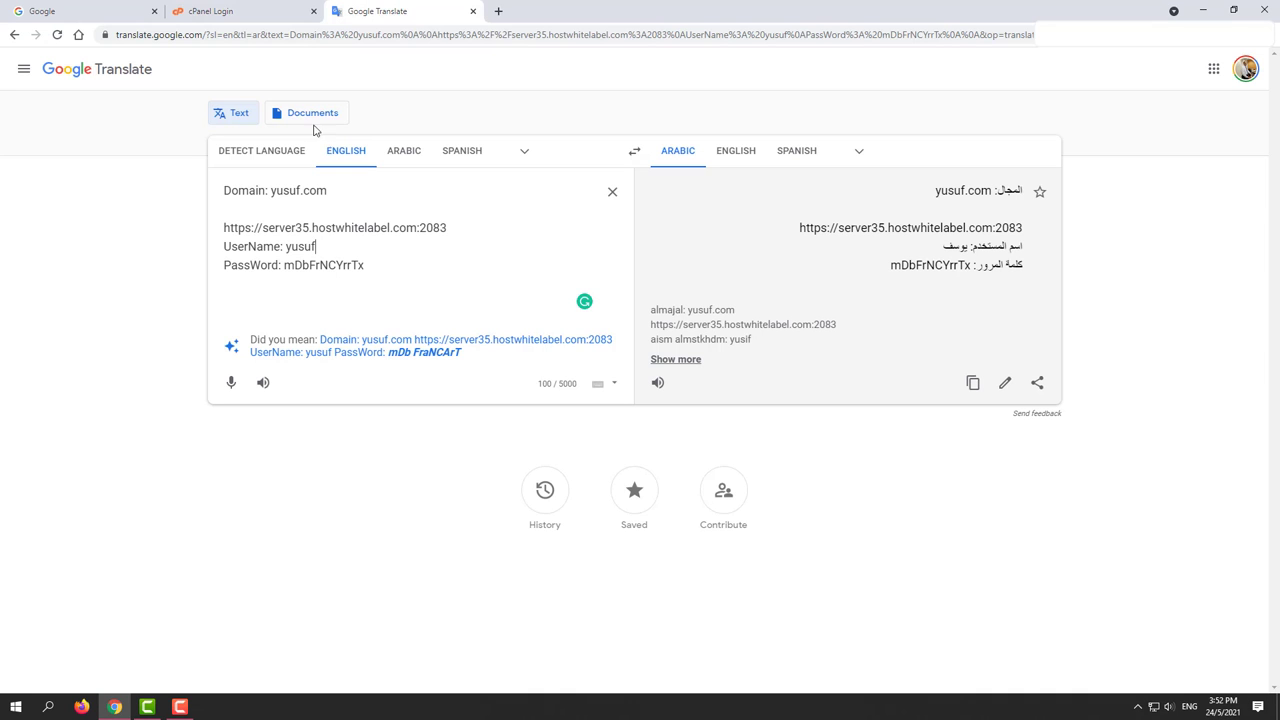
drag(285, 265, 381, 268)
click(287, 265)
drag(285, 265, 393, 267)
click(319, 265)
drag(294, 265, 375, 264)
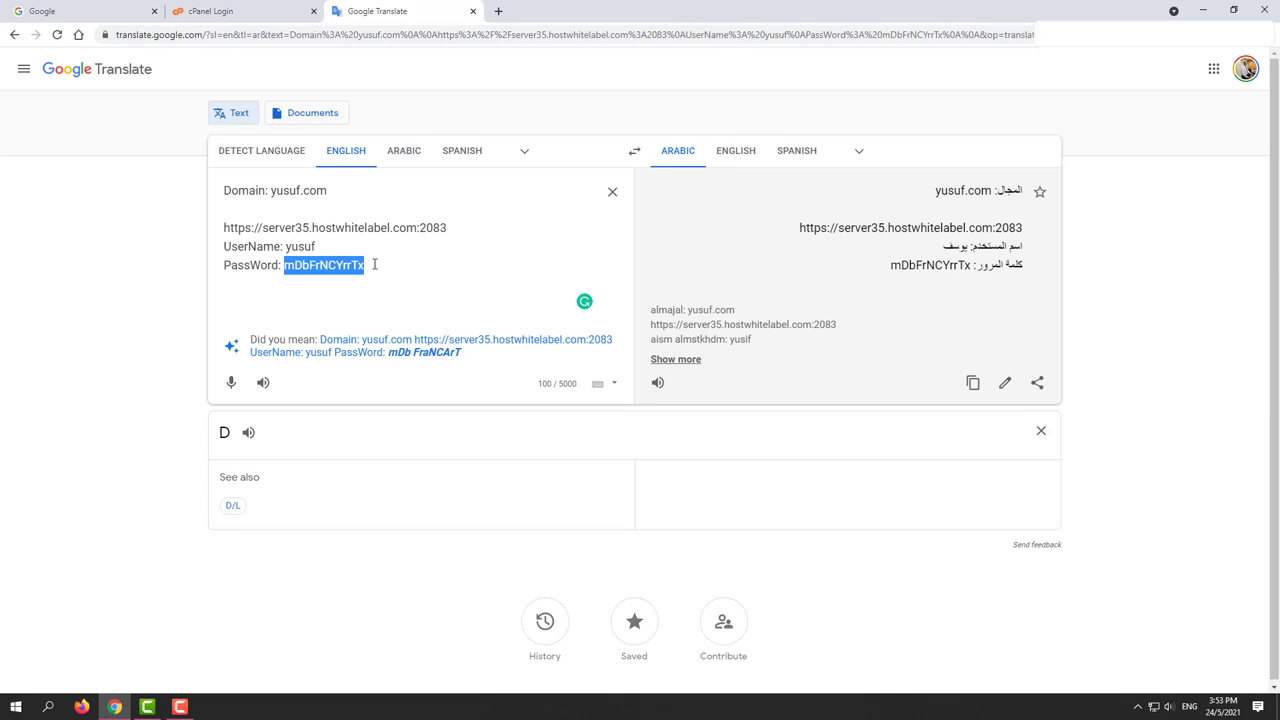
right_click(347, 265)
click(402, 313)
Step: Paste the password over the old entry in the cPanel Password field and log in
click(280, 11)
double_click(587, 289)
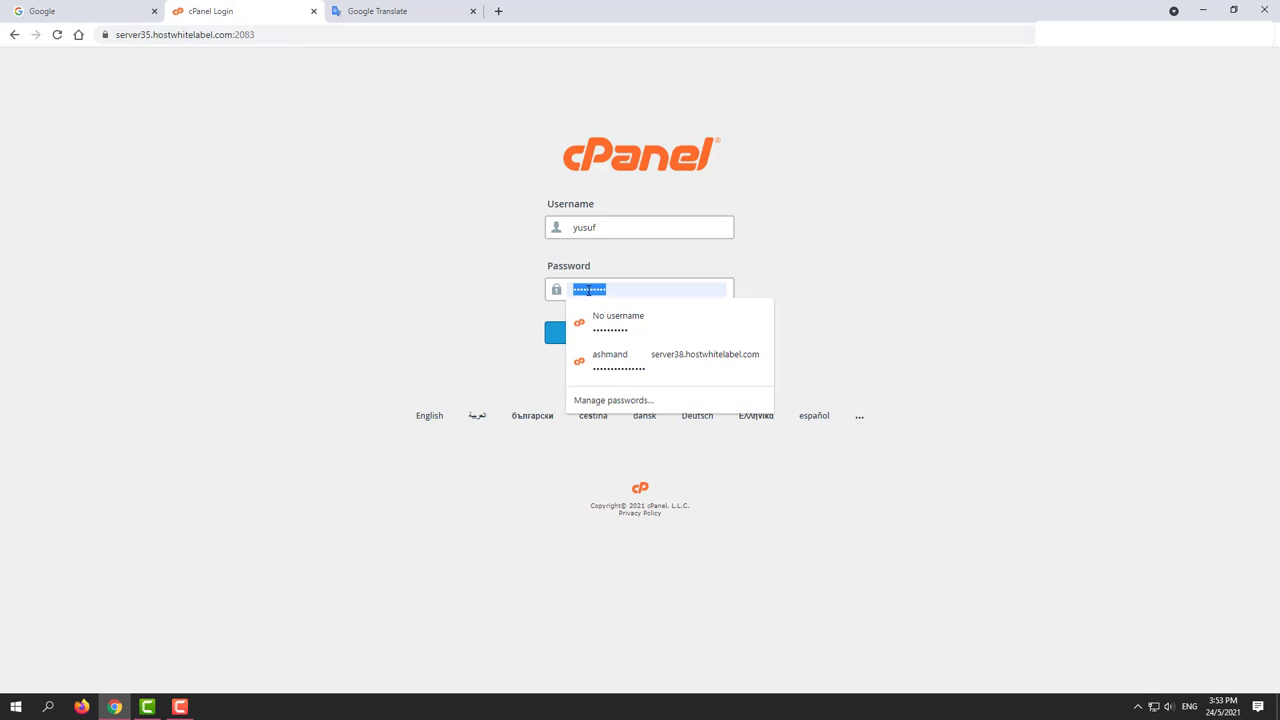
right_click(588, 290)
click(625, 392)
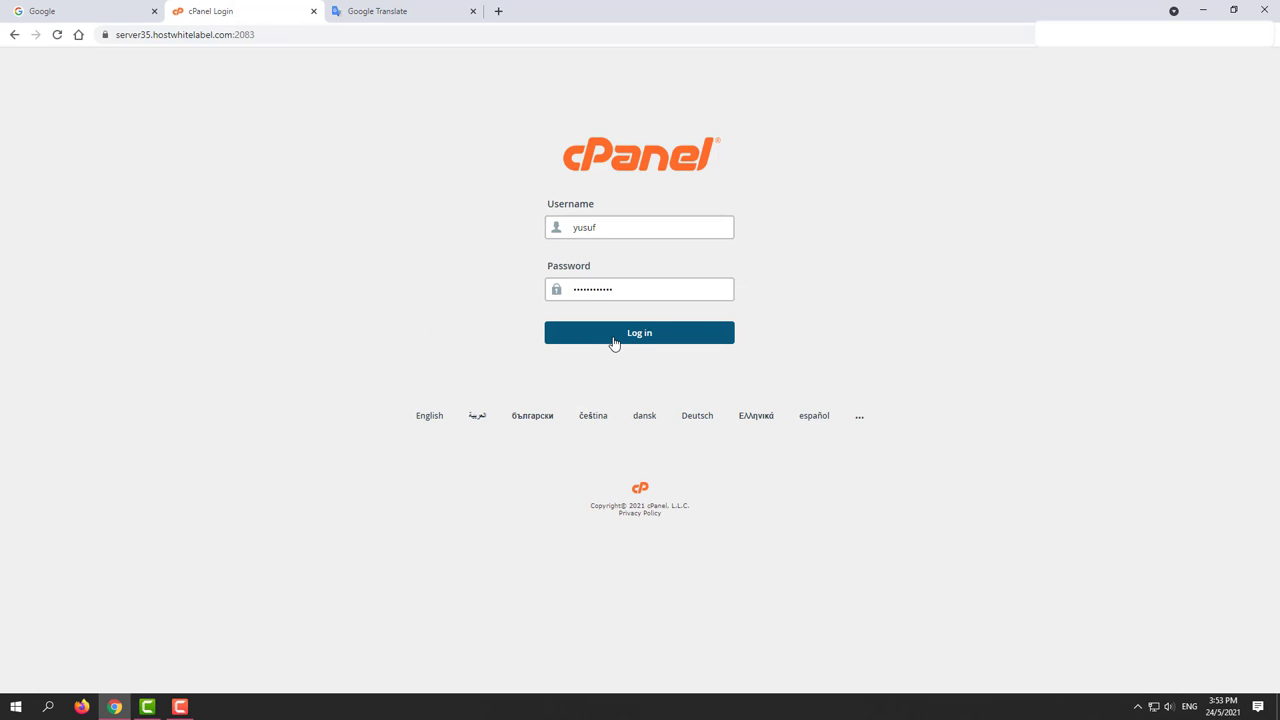
click(614, 340)
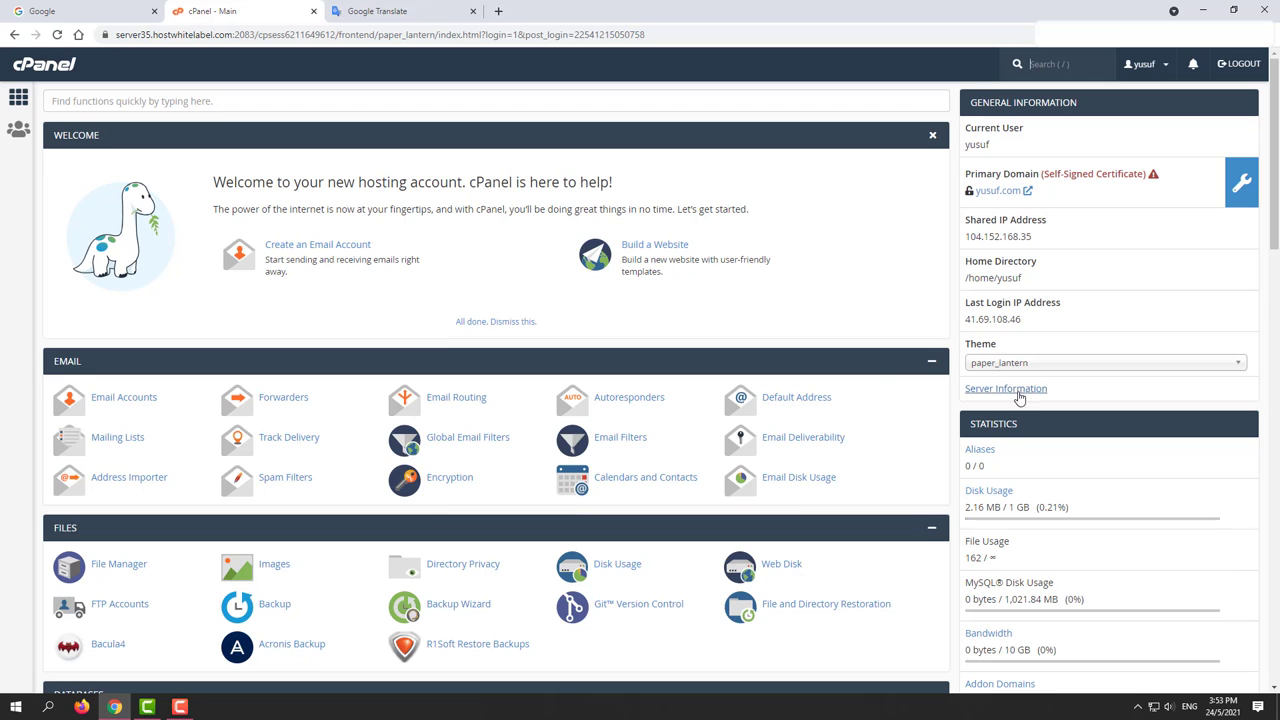
Step: Highlight the 1 GB disk quota and 10 GB bandwidth limit in the dashboard Statistics
scroll(1000, 395, down, 2)
scroll(1117, 398, down, 2)
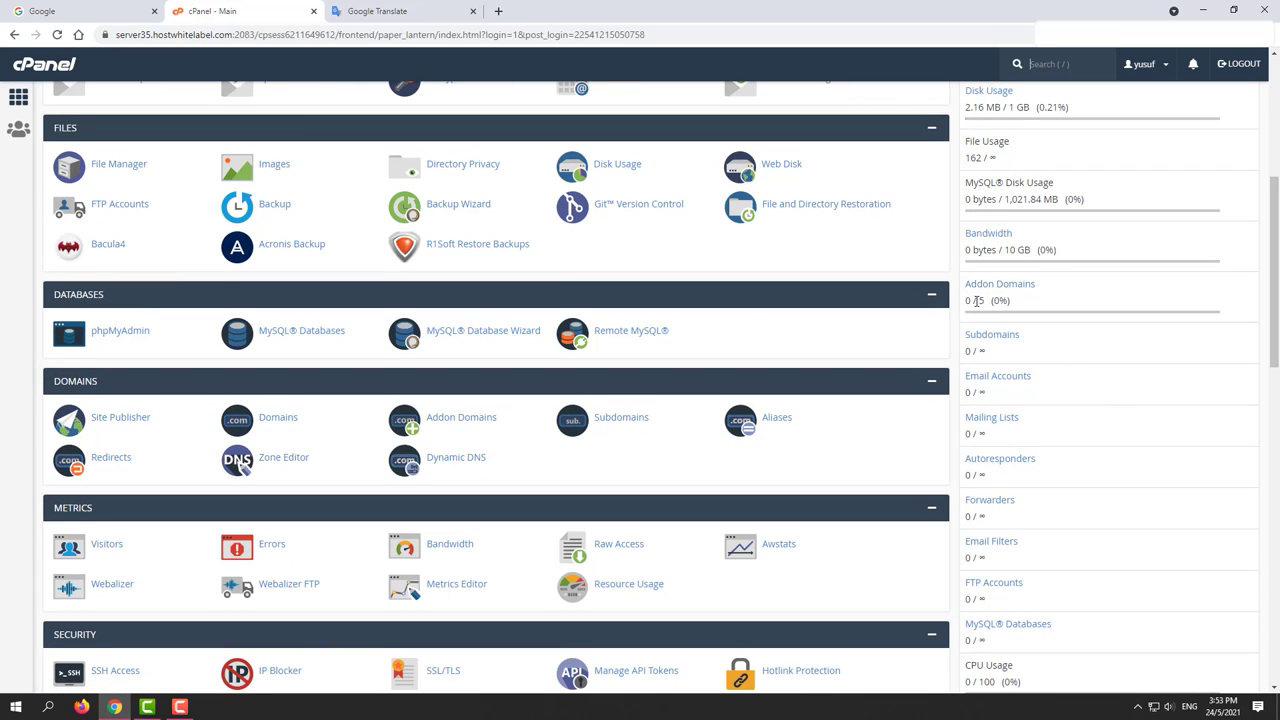
scroll(977, 300, up, 3)
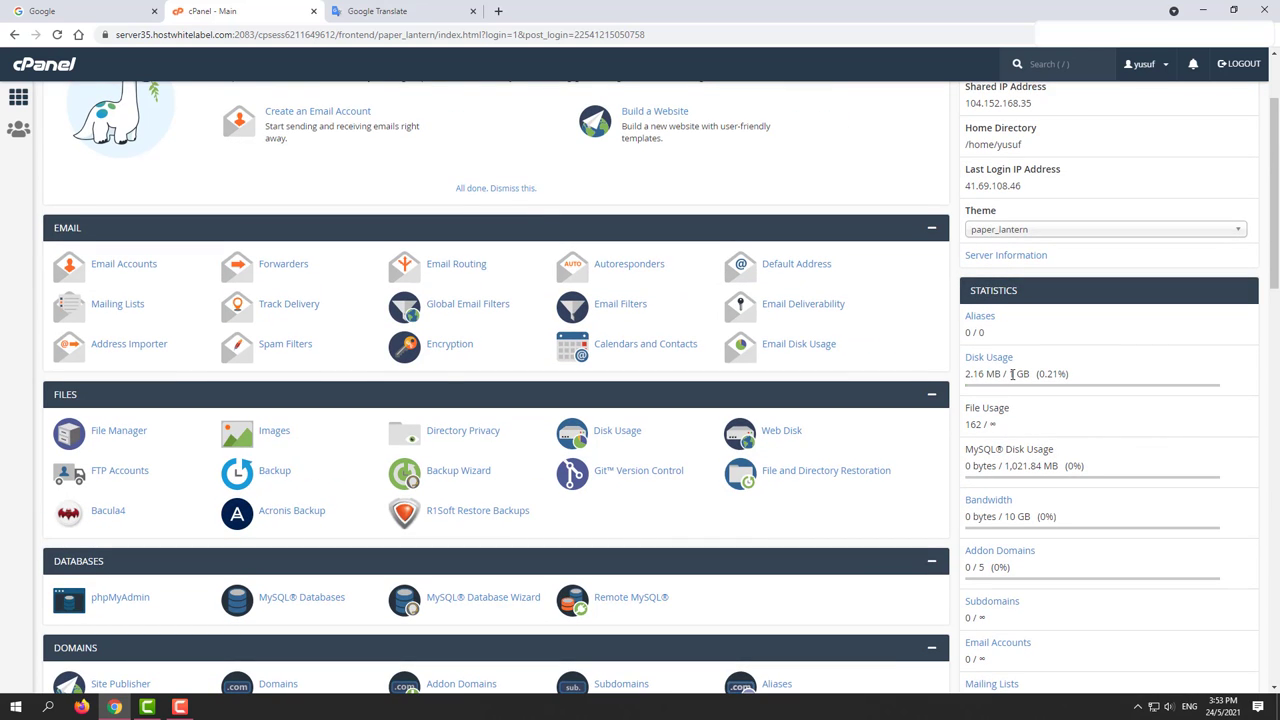
drag(1012, 374, 1033, 374)
click(1033, 374)
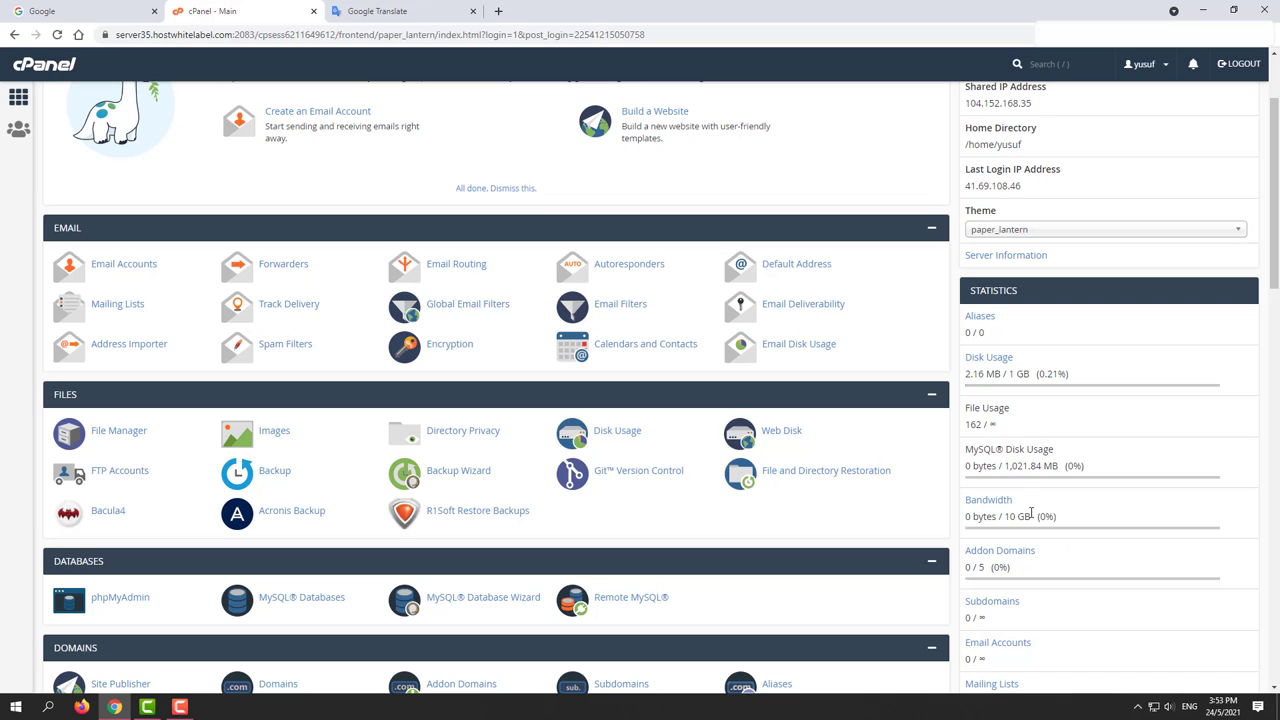
drag(1031, 513, 1006, 513)
click(1013, 496)
scroll(1018, 541, down, 1)
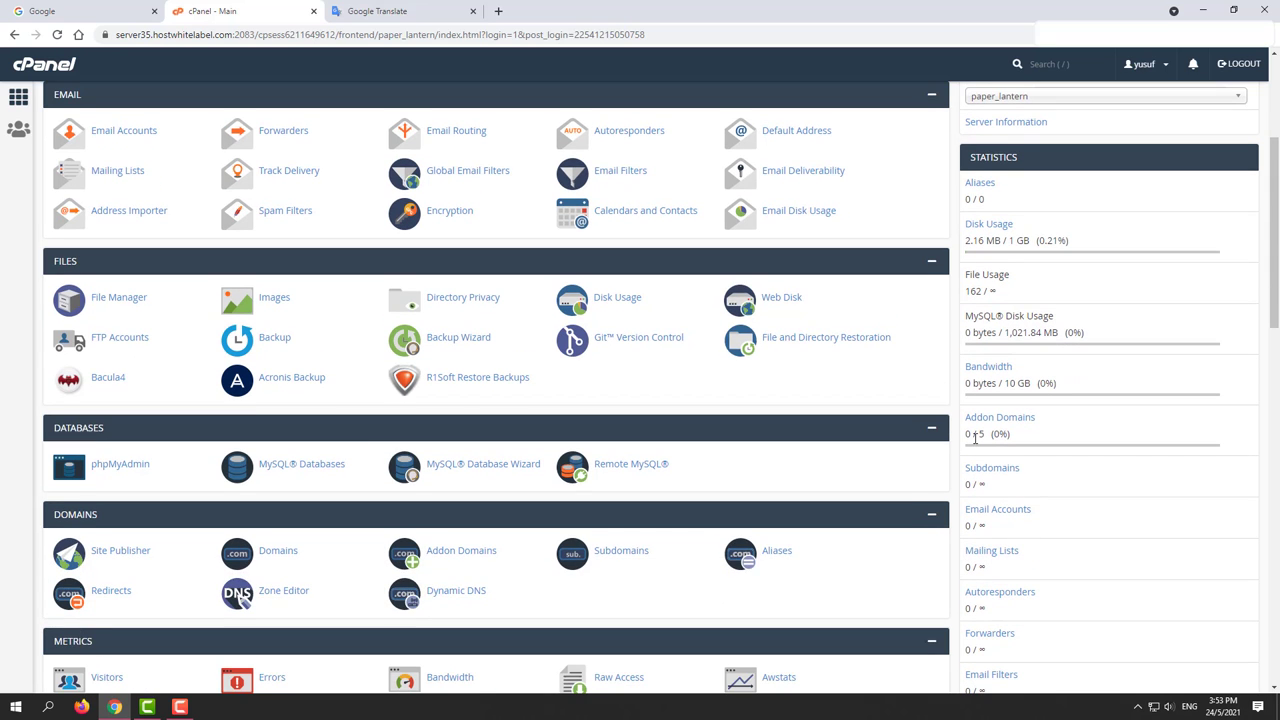
Step: Return to the top of the yusuf.com dashboard and choose LOGOUT in the top bar
scroll(1000, 438, down, 1)
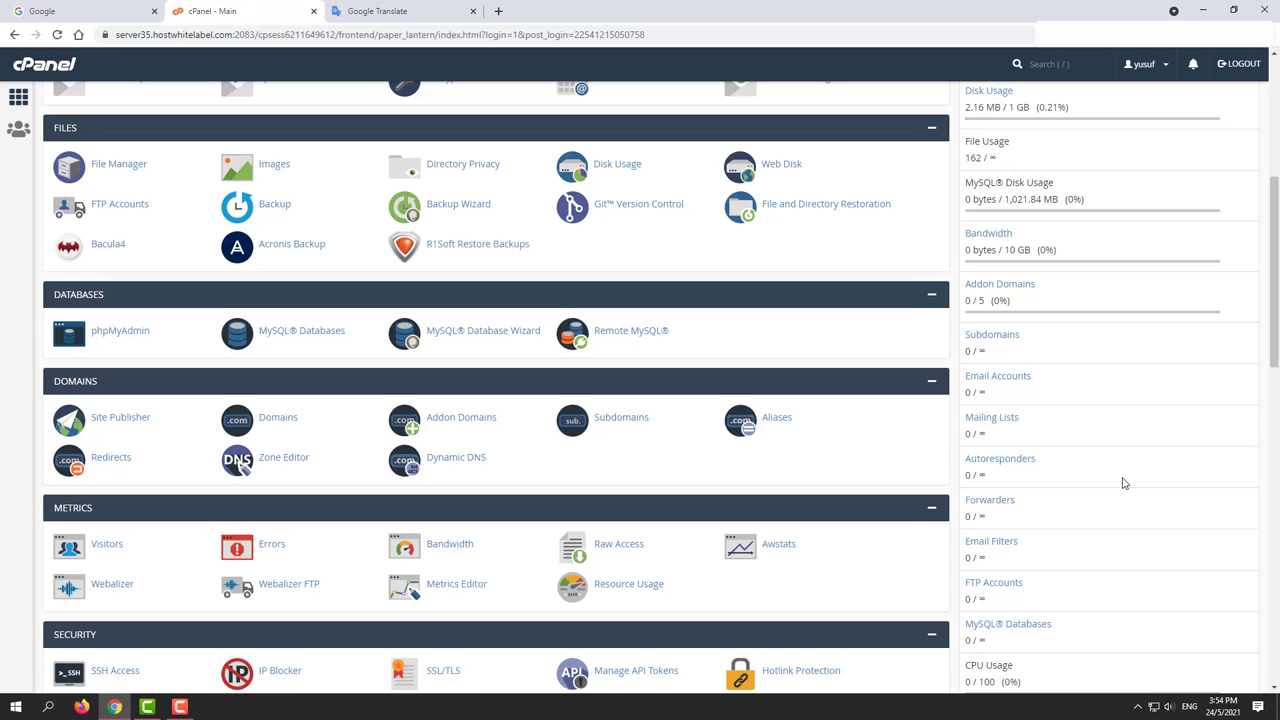
scroll(1122, 483, up, 3)
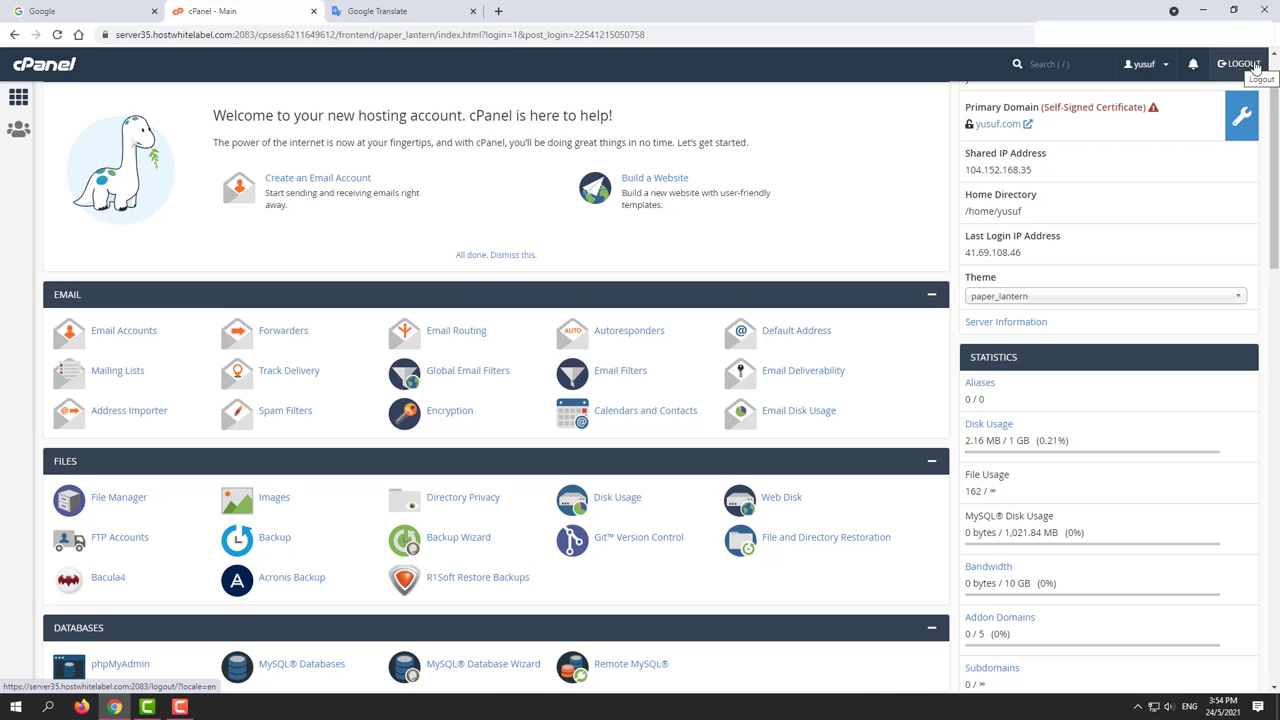
click(1257, 66)
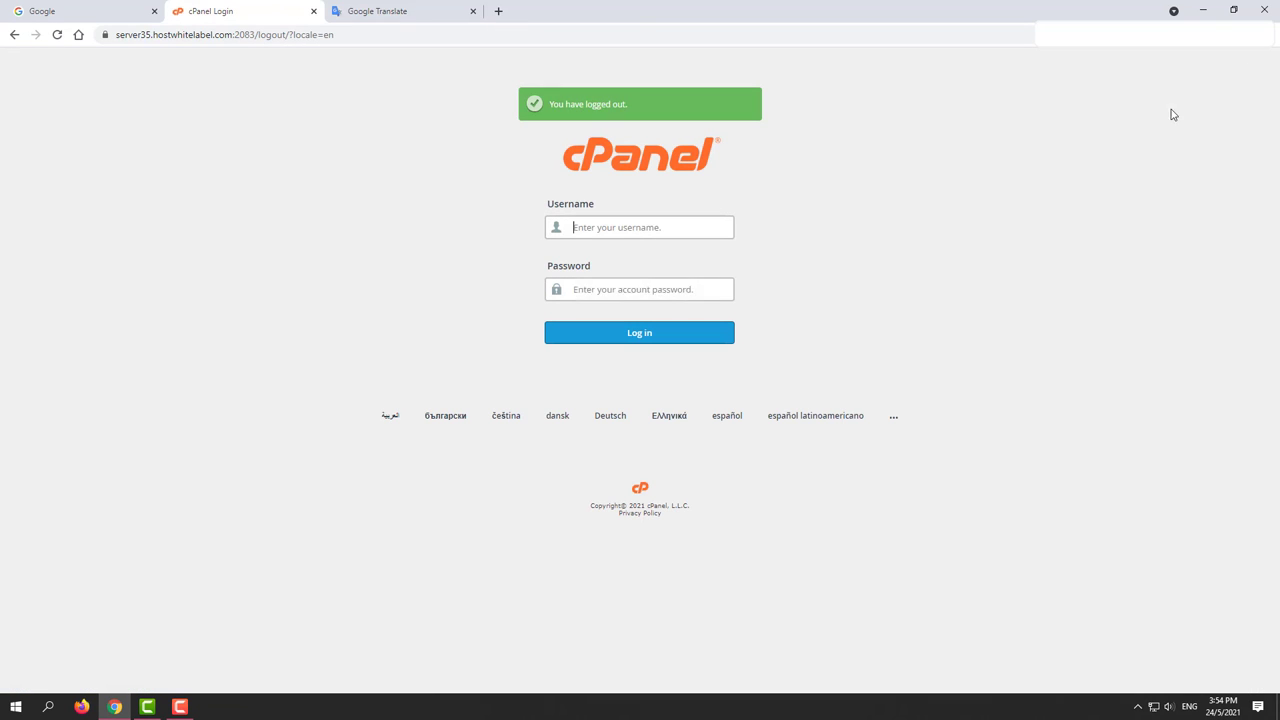